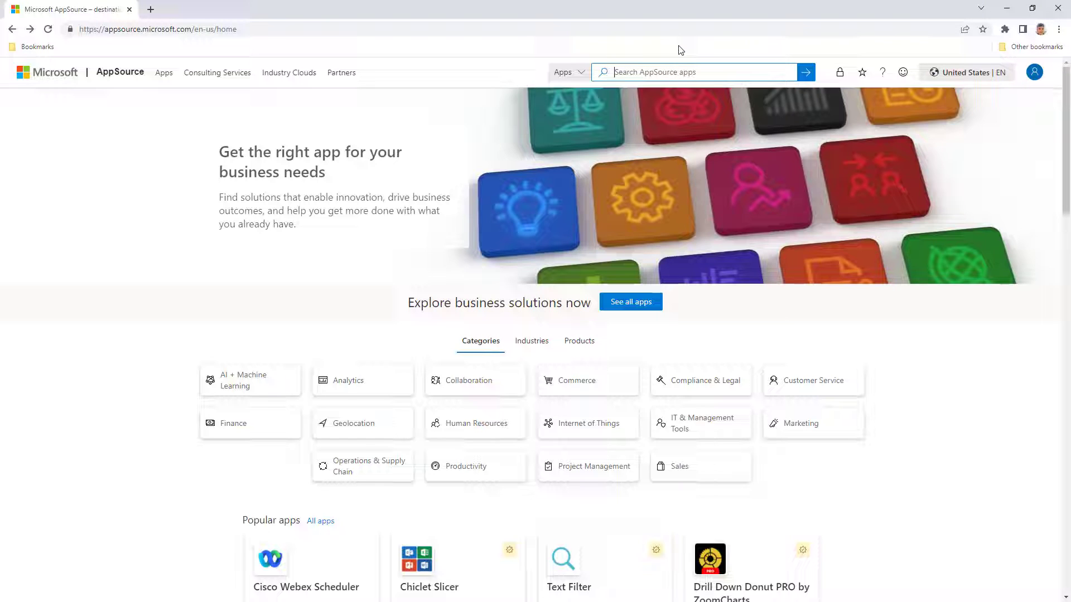
# Search AppSource for 'Jira Cloud', get Jira Cloud for Excel with consent, and launch it in Excel Online.
pyautogui.write('Jira Cloud')
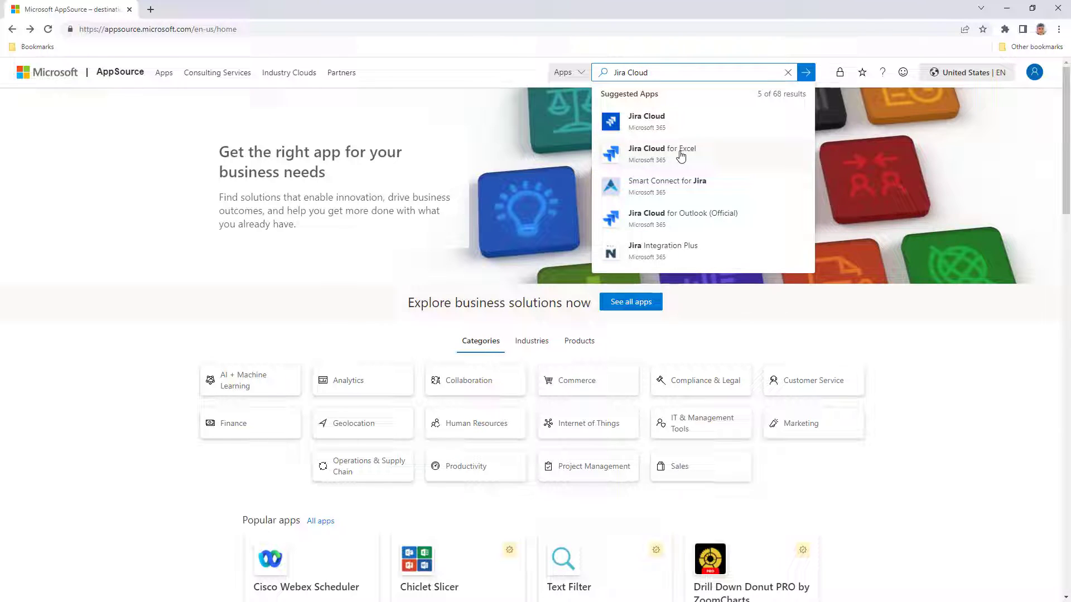
pyautogui.click(681, 157)
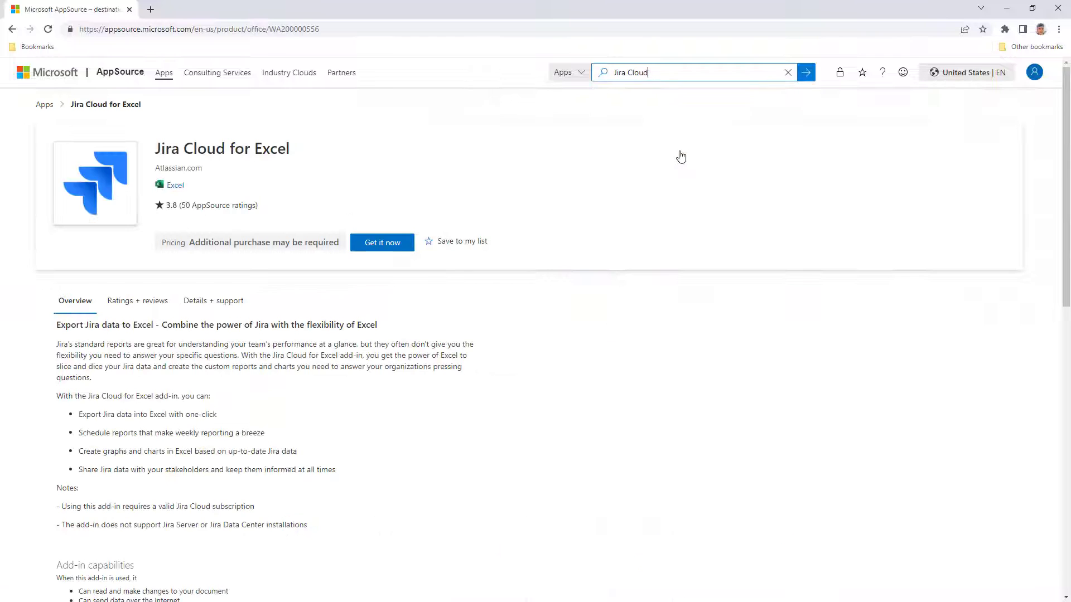
pyautogui.click(386, 252)
pyautogui.click(400, 338)
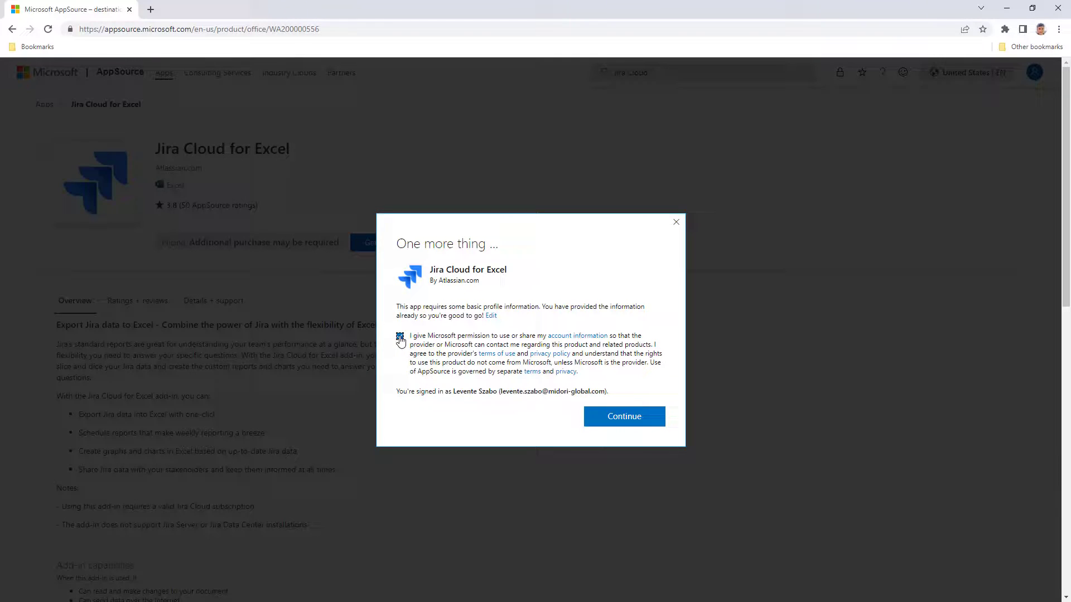
pyautogui.click(634, 422)
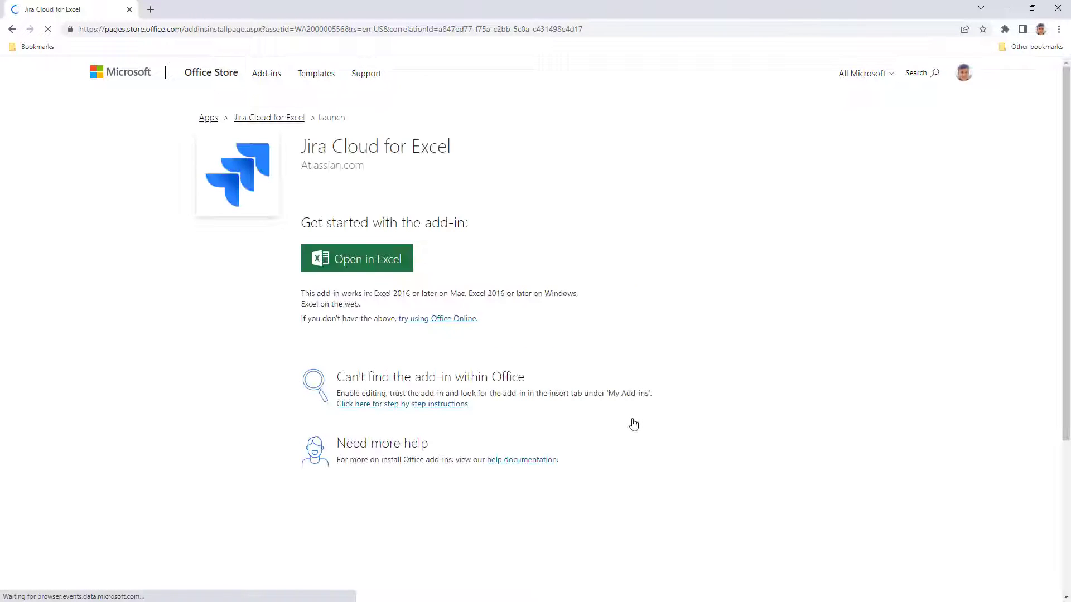
pyautogui.click(442, 319)
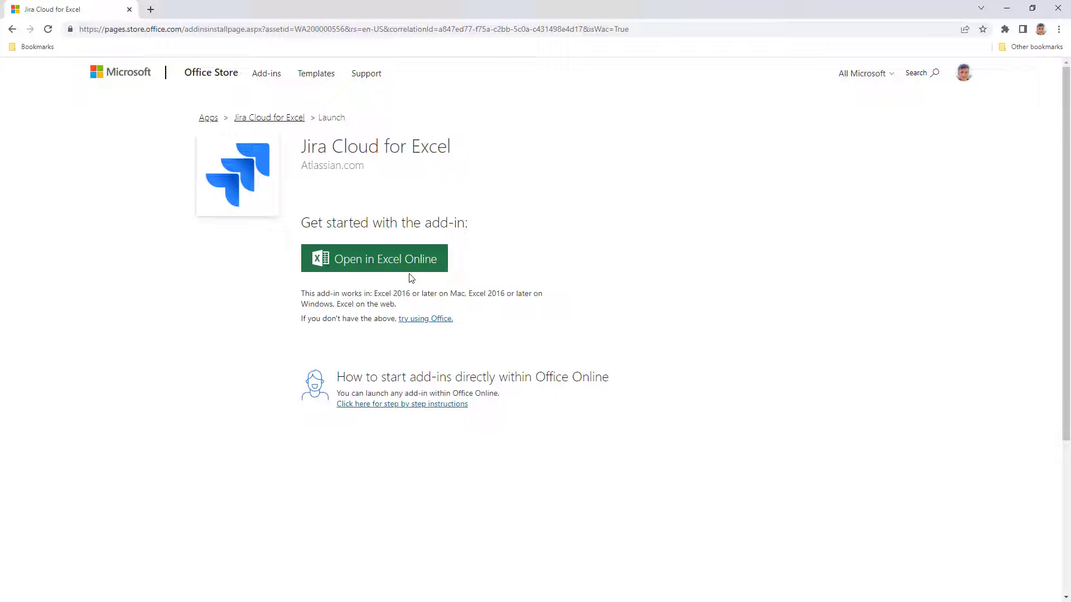
pyautogui.click(399, 261)
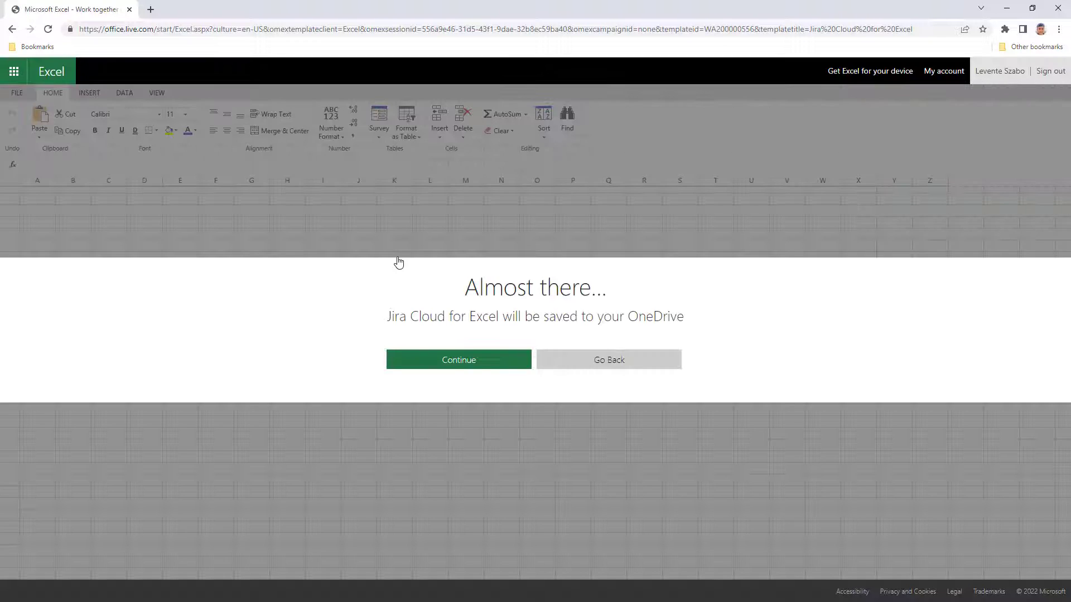
# Accept saving the starter workbook to OneDrive and launch the Jira Cloud pane via Get Jira Data.
pyautogui.click(454, 360)
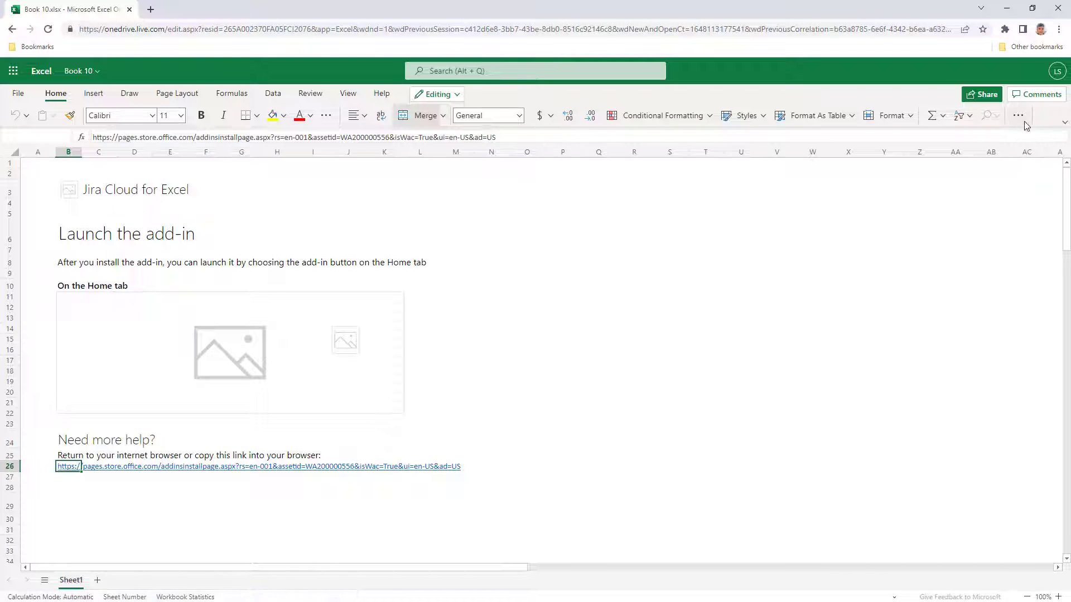
pyautogui.click(1043, 118)
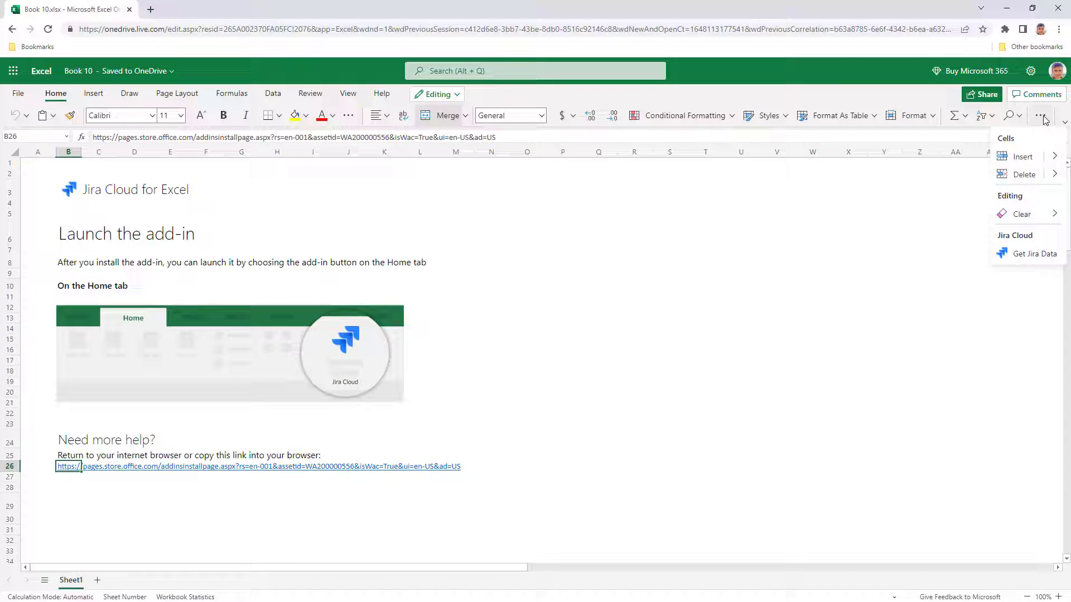
pyautogui.click(1035, 256)
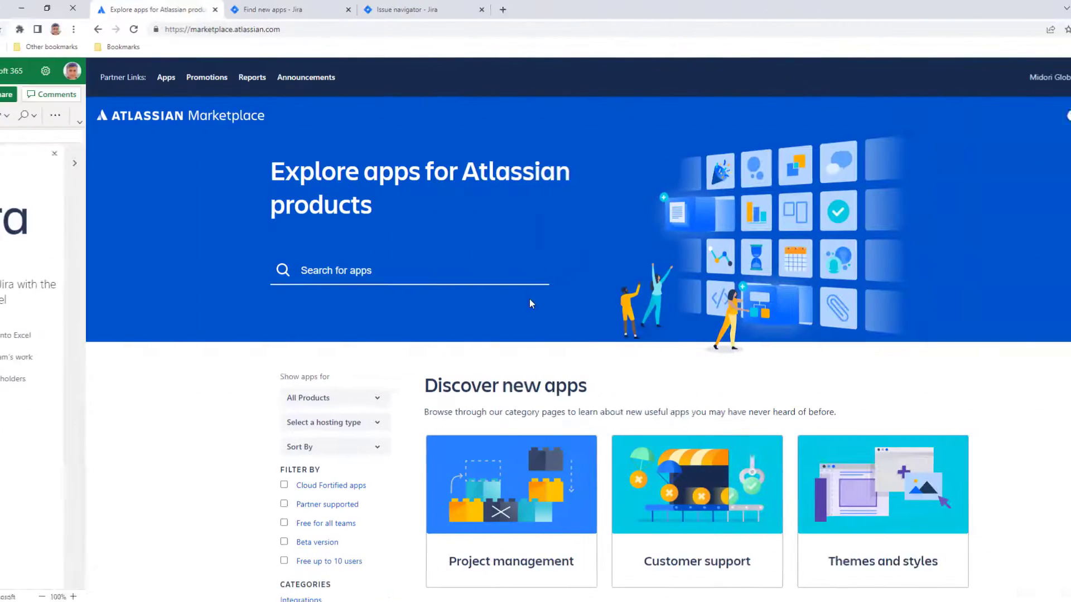
# Search the Marketplace for 'Better Excel Exporter', open its app page, and start the free trial.
pyautogui.write('Better E')
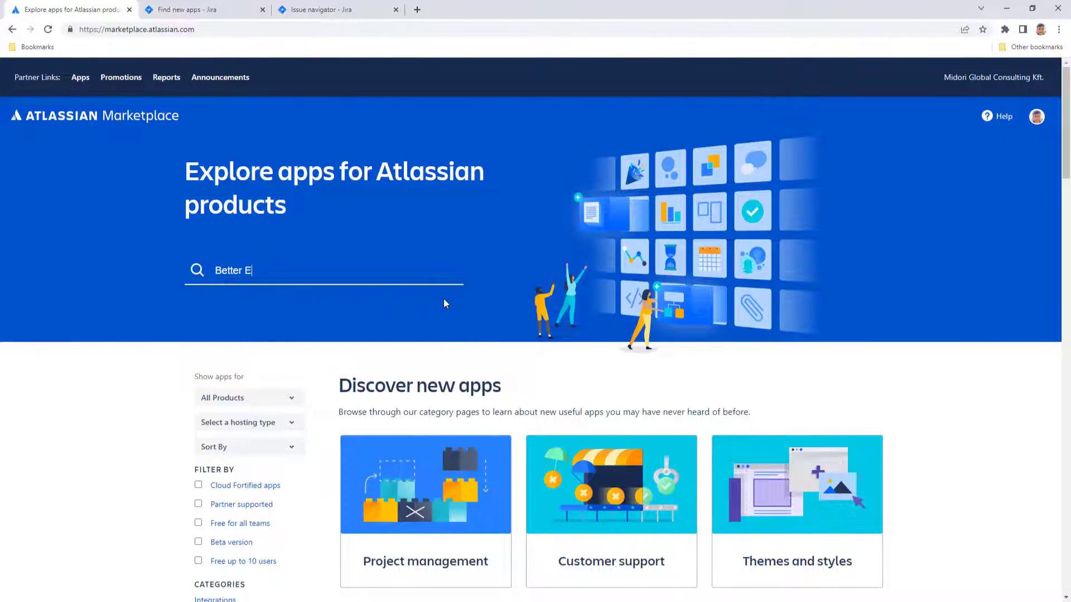
pyautogui.write('xcel Exporter')
pyautogui.press('Return')
pyautogui.click(444, 304)
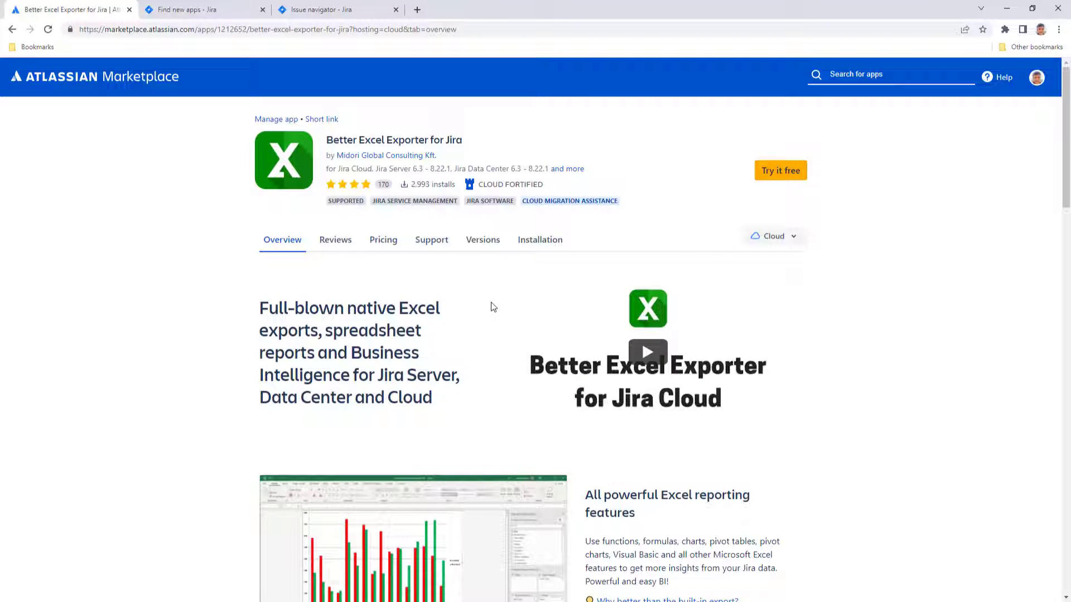
pyautogui.click(777, 180)
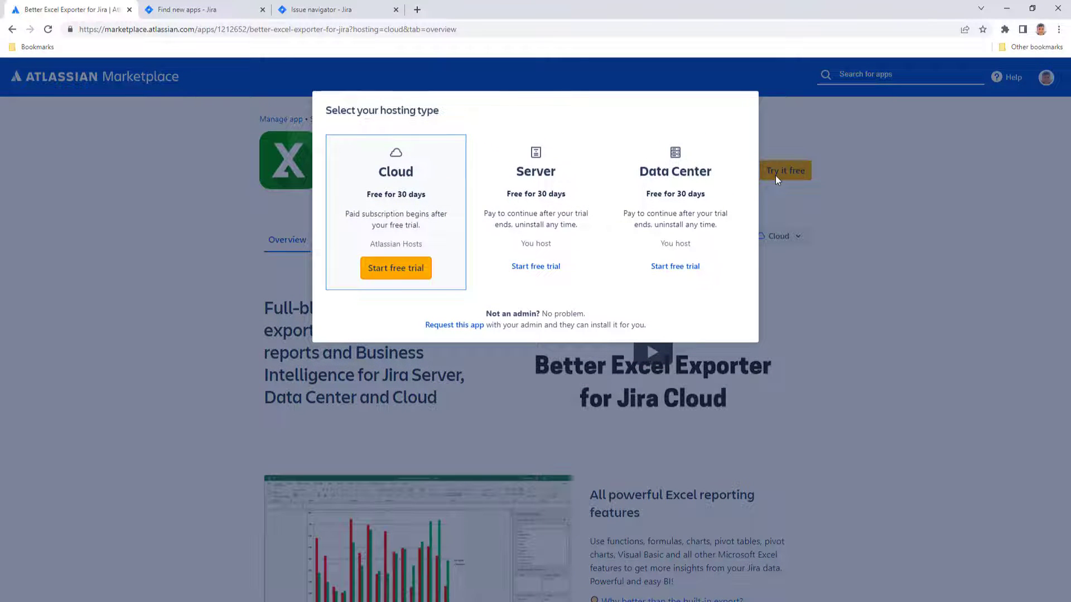
# View the Better Excel Exporter page under Jira's Find new apps, then return to the issue search results.
pyautogui.click(212, 10)
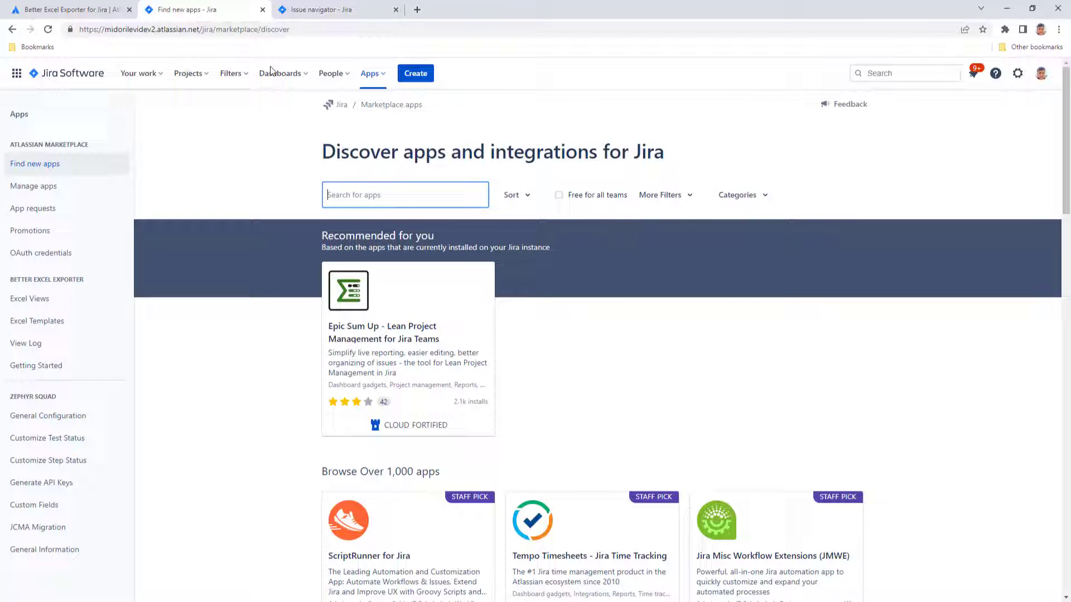
pyautogui.moveTo(1065, 188); pyautogui.dragTo(1065, 492)
pyautogui.click(810, 341)
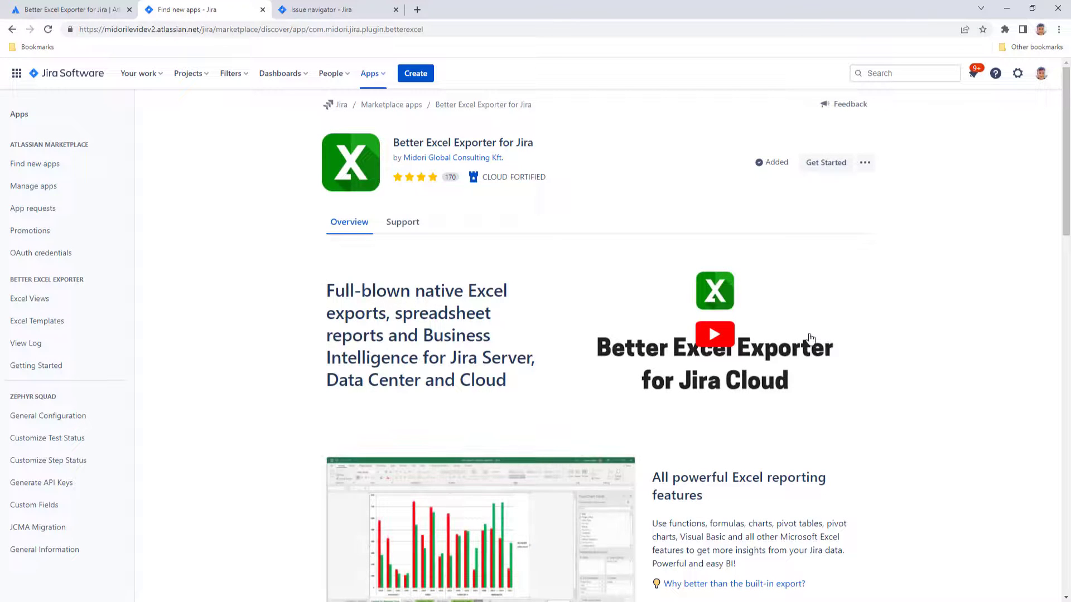
pyautogui.click(365, 10)
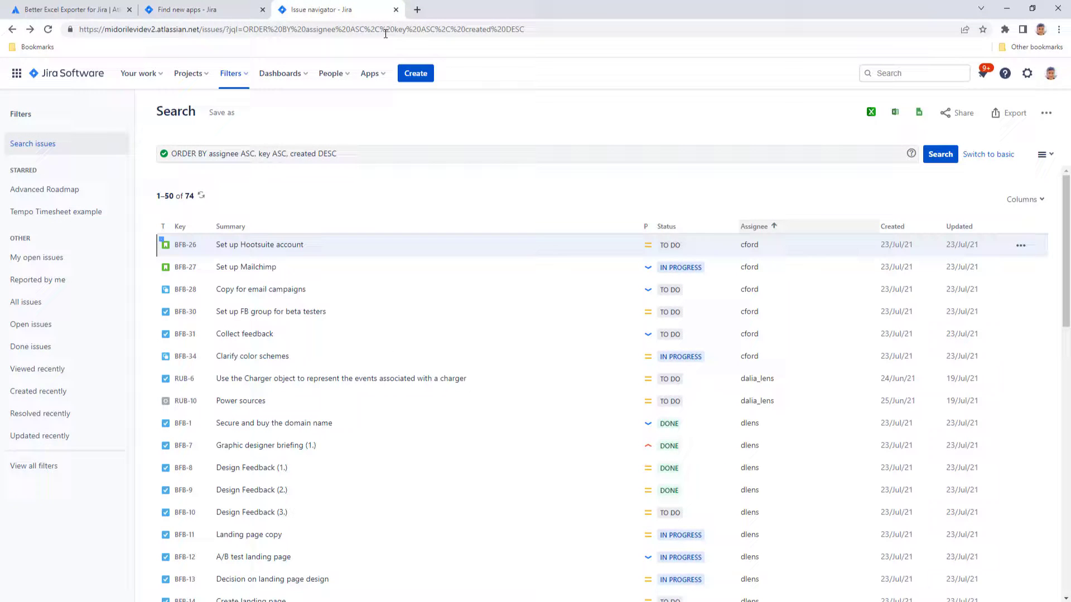
pyautogui.click(870, 112)
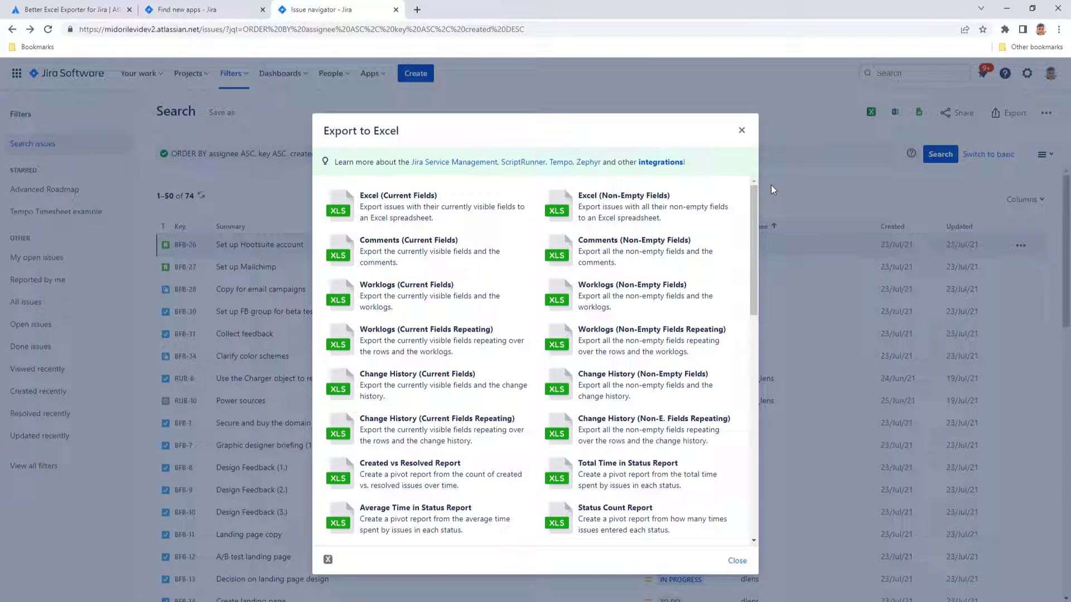
pyautogui.moveTo(753, 199)
pyautogui.mouseDown()
pyautogui.moveTo(755, 363)
pyautogui.moveTo(753, 192)
pyautogui.mouseUp()
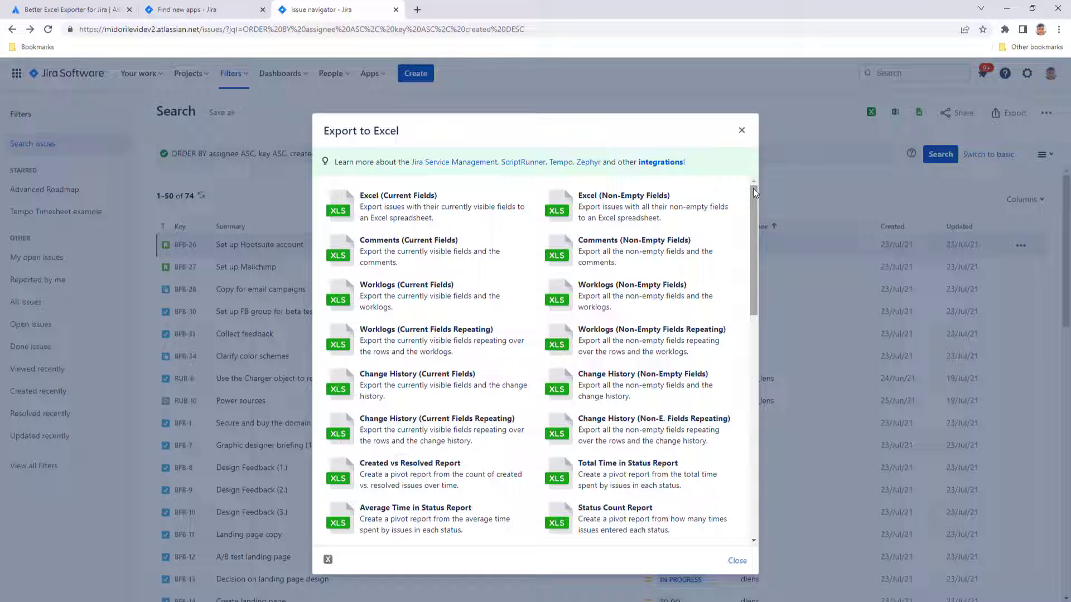
pyautogui.click(738, 561)
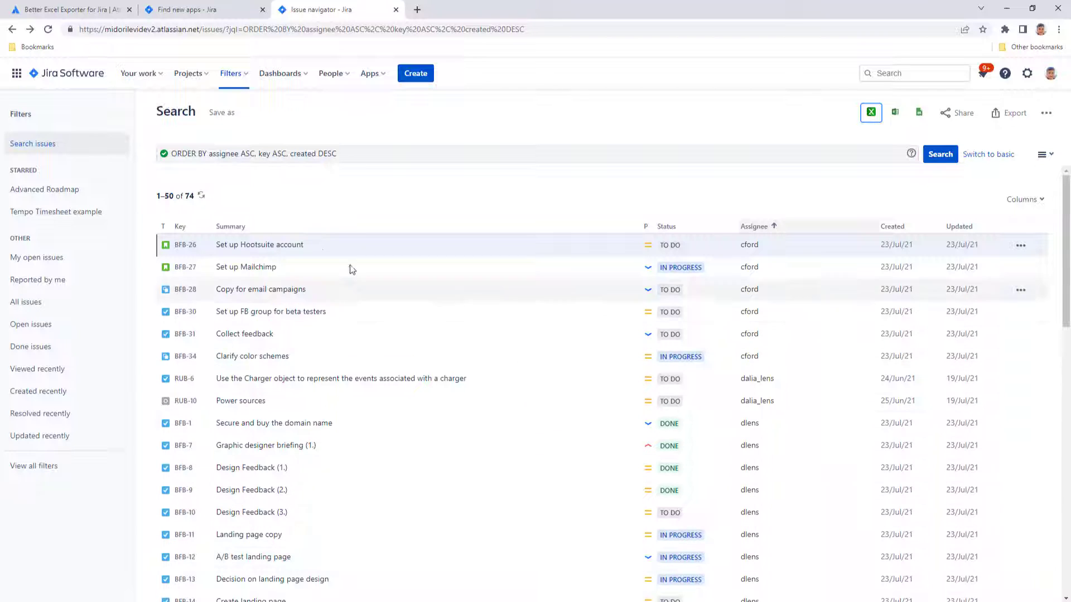
# Open issue BFB-26 'Set up Hootsuite account' and show its Export Excel templates.
pyautogui.click(300, 246)
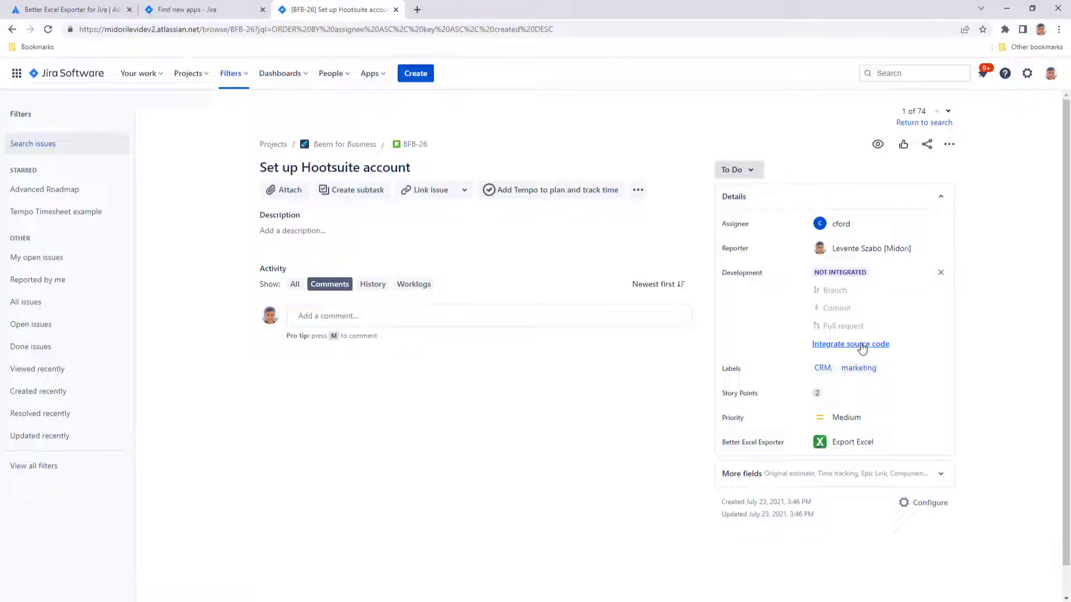
pyautogui.click(853, 443)
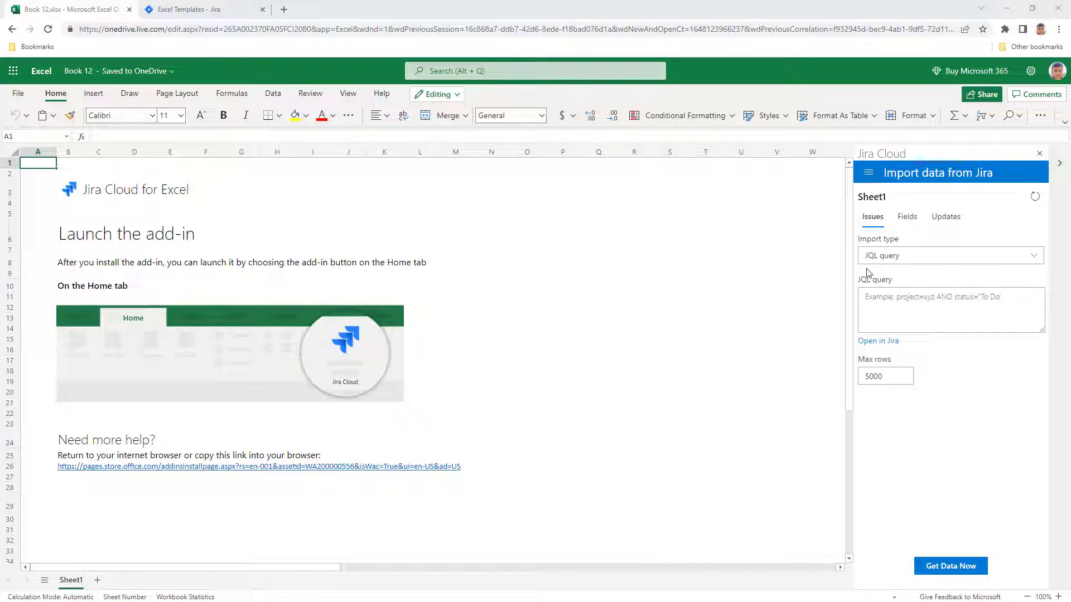
# Set the Jira Cloud import type to Filter, choose Swarm 2.0 launch, and request the data.
pyautogui.click(962, 260)
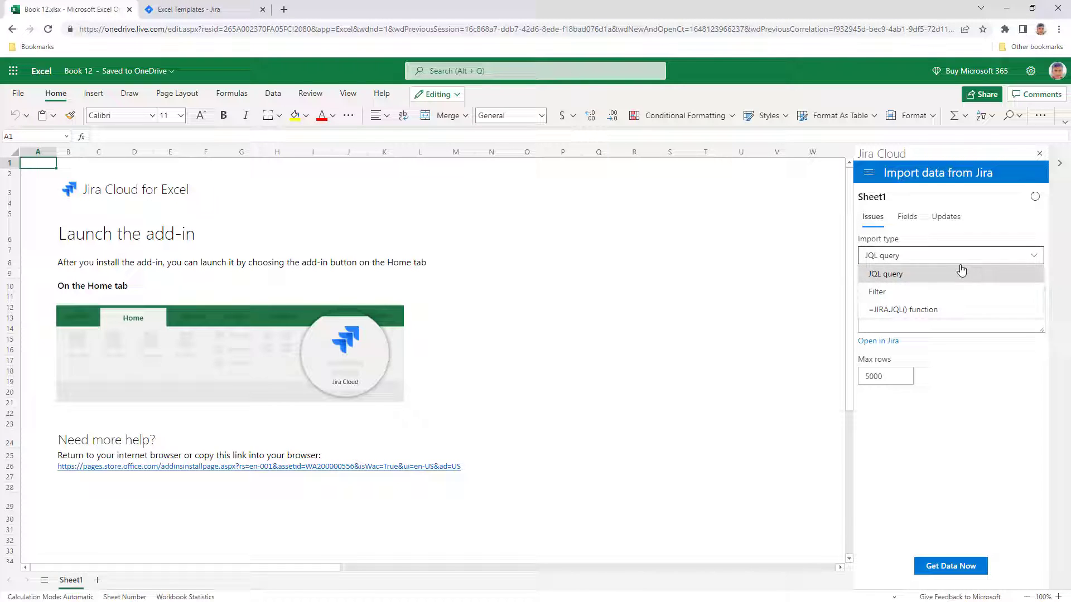
pyautogui.click(955, 294)
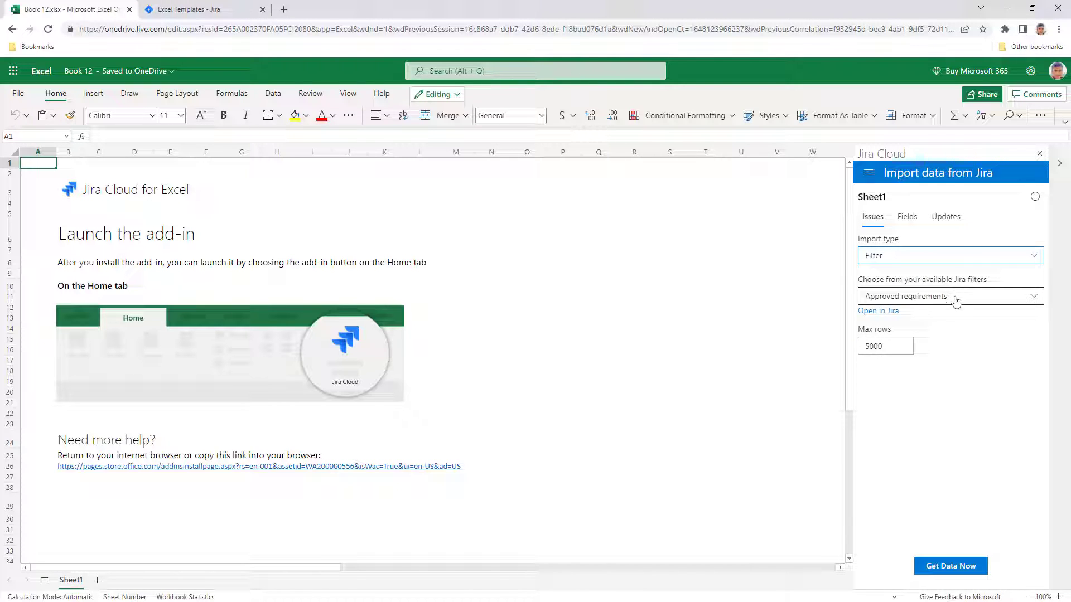
pyautogui.click(956, 296)
pyautogui.click(913, 362)
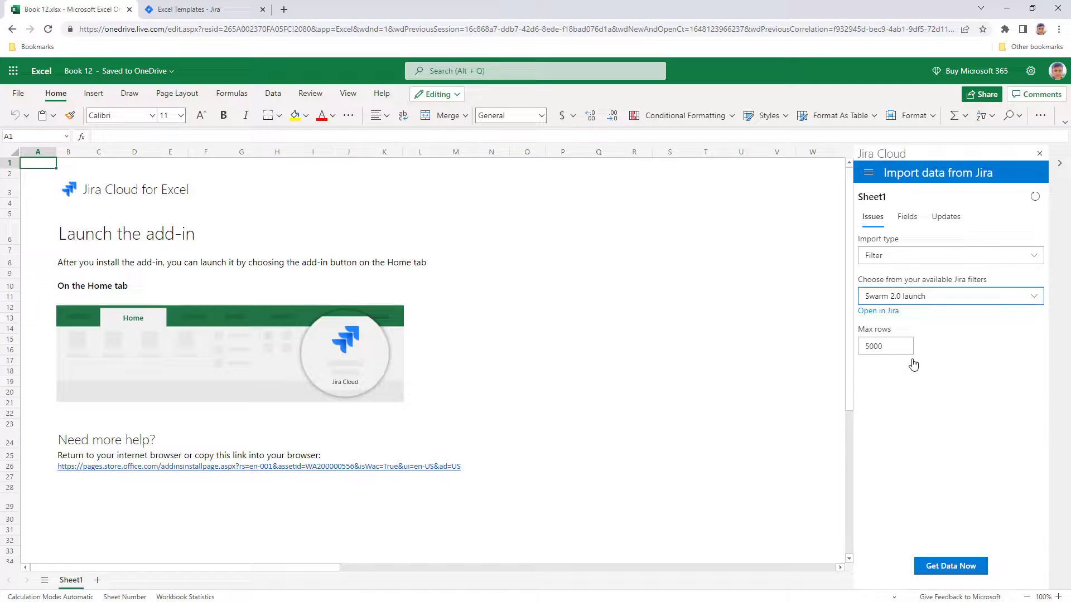
pyautogui.click(956, 566)
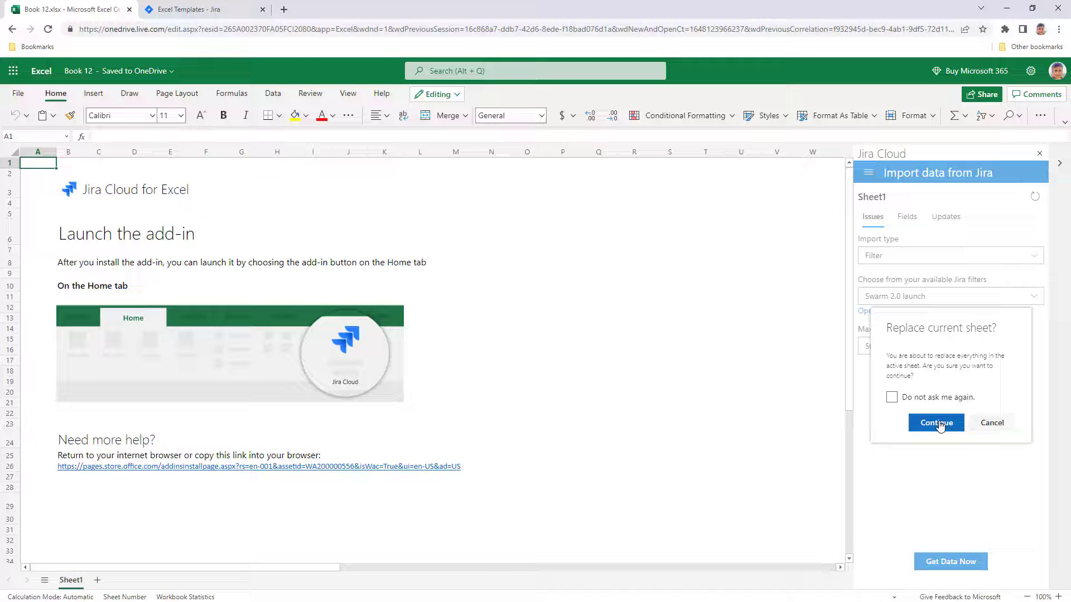
# Confirm replacing the sheet, then delete the leftover help image, Jira Cloud icon and label.
pyautogui.click(937, 424)
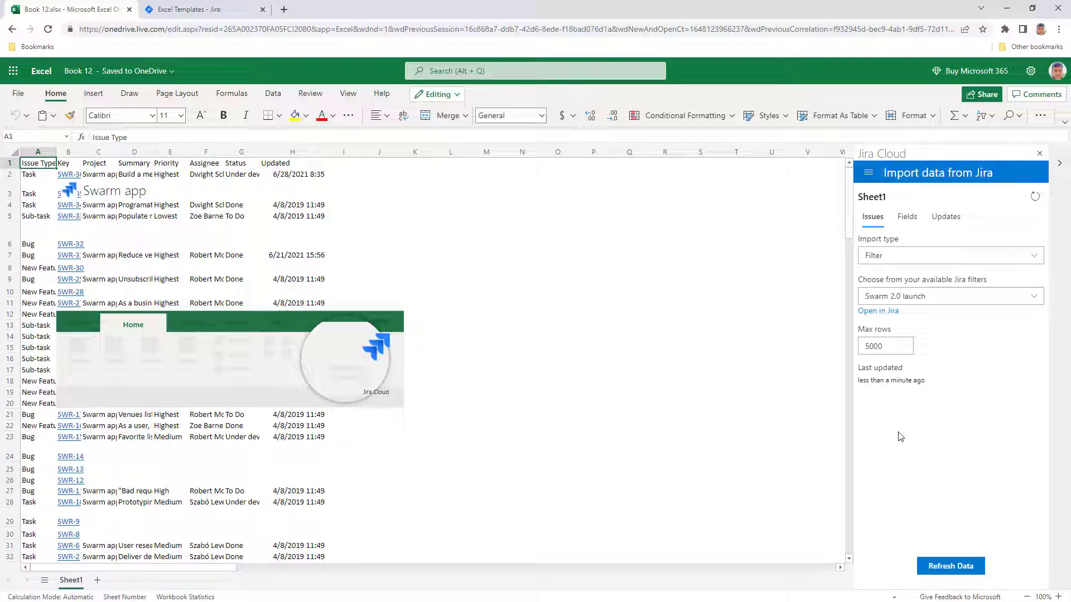
pyautogui.click(259, 371)
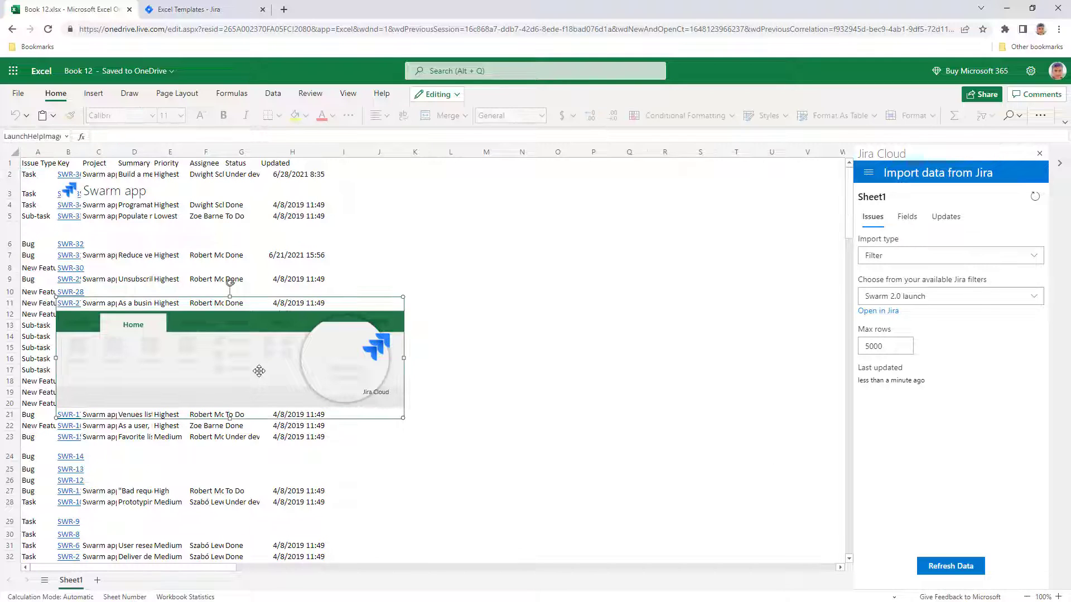
pyautogui.press('Delete')
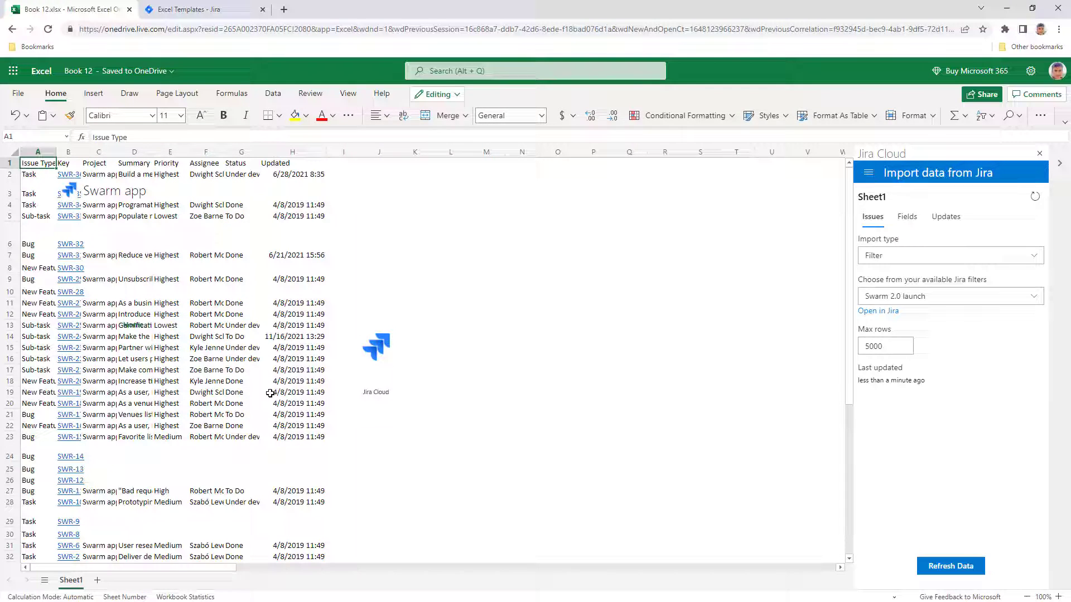
pyautogui.click(383, 352)
pyautogui.press('Delete')
pyautogui.click(376, 392)
pyautogui.press('Delete')
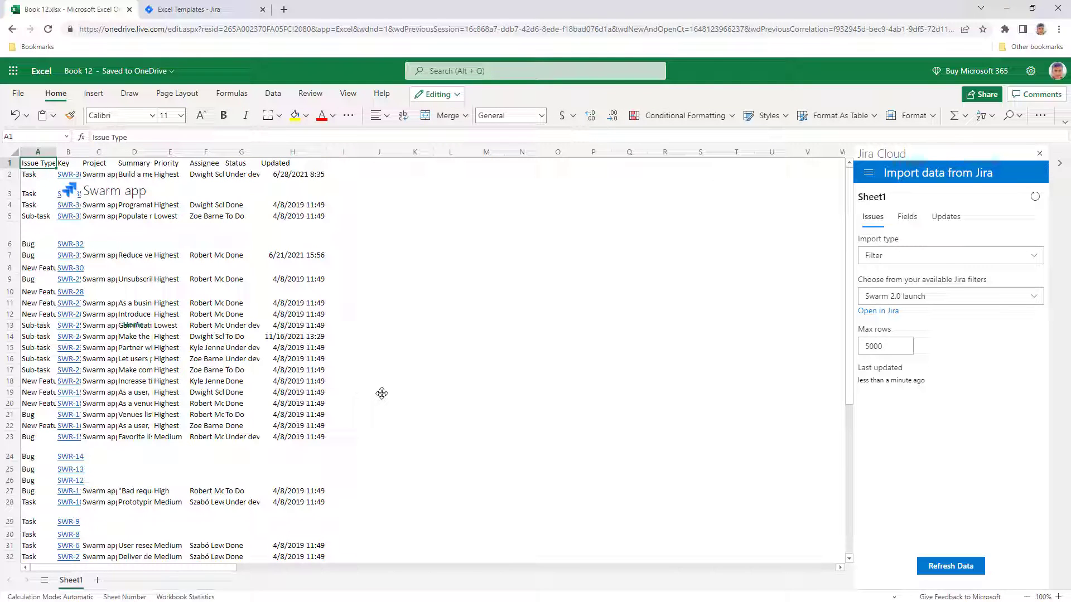
# Delete the Jira icon image in B3 beside the Swarm app title.
pyautogui.click(108, 193)
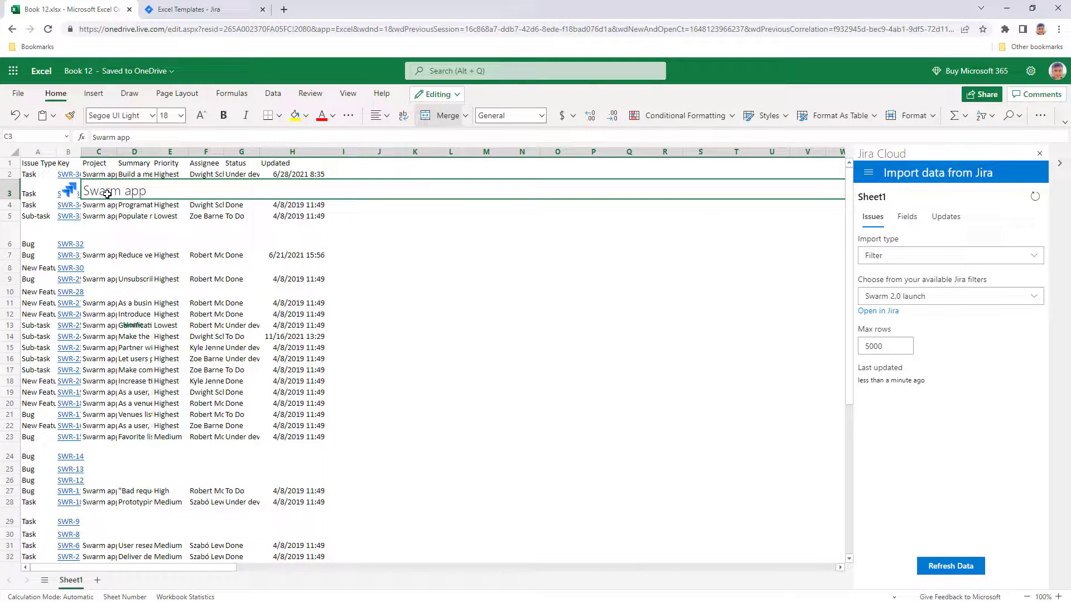
pyautogui.click(67, 191)
pyautogui.press('Delete')
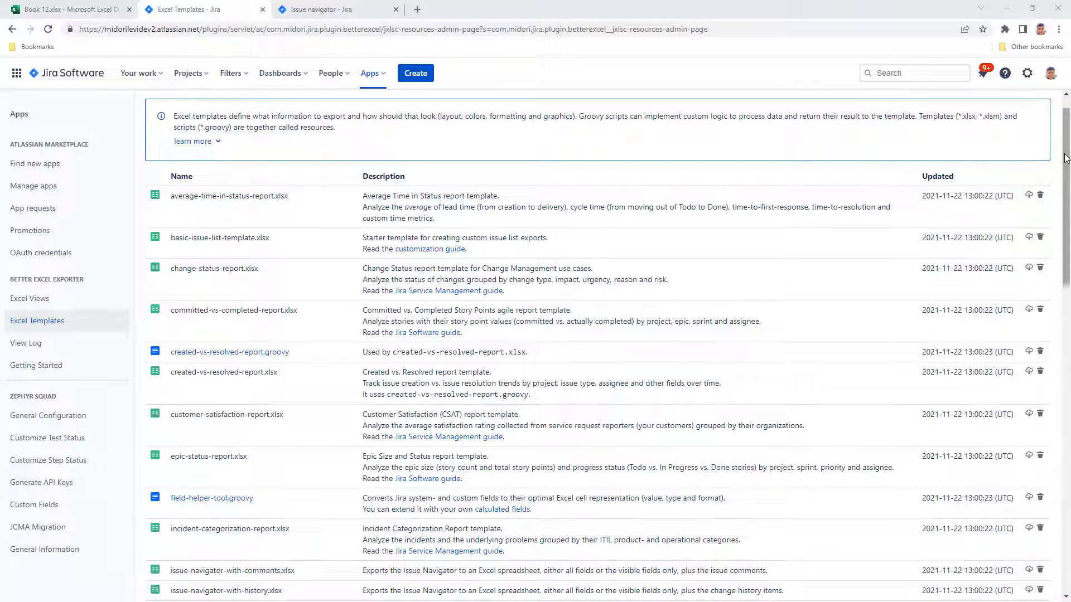
pyautogui.scroll(-5, 1066, 158)
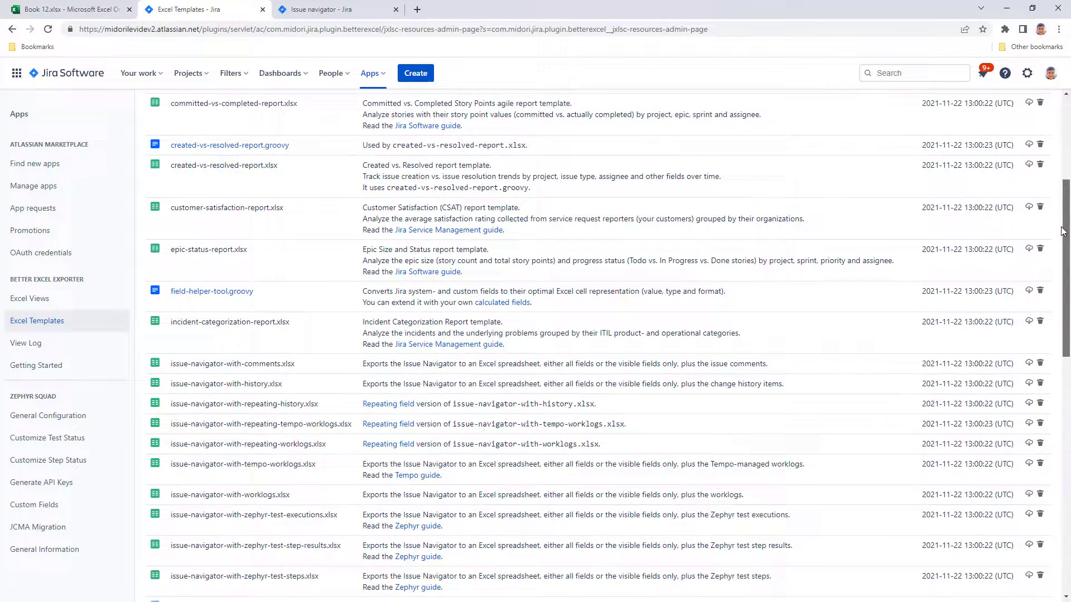
pyautogui.scroll(-3, 608, 346)
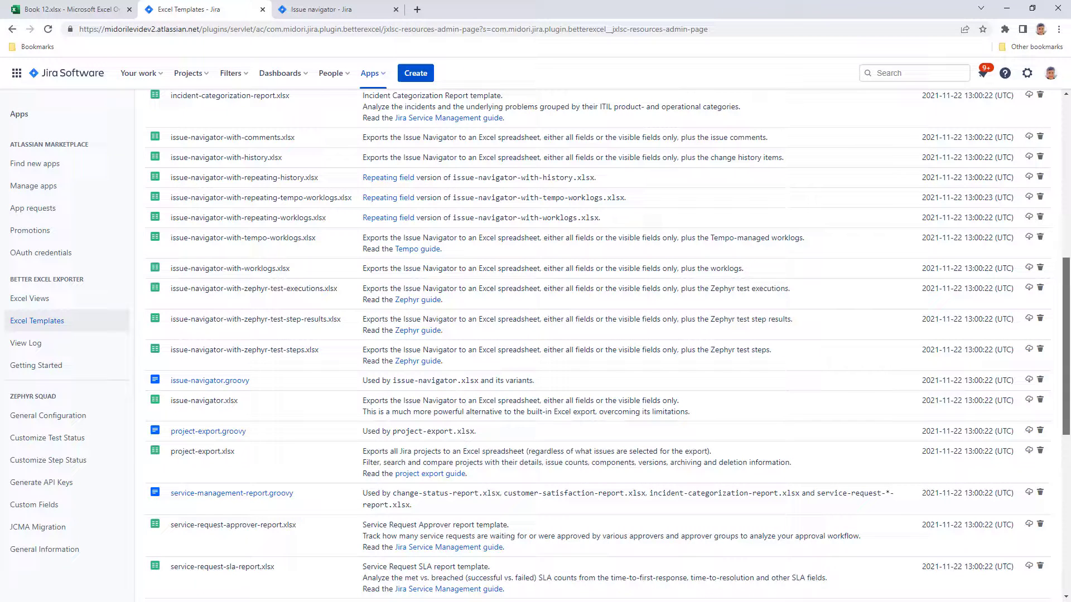
pyautogui.scroll(-1, 608, 345)
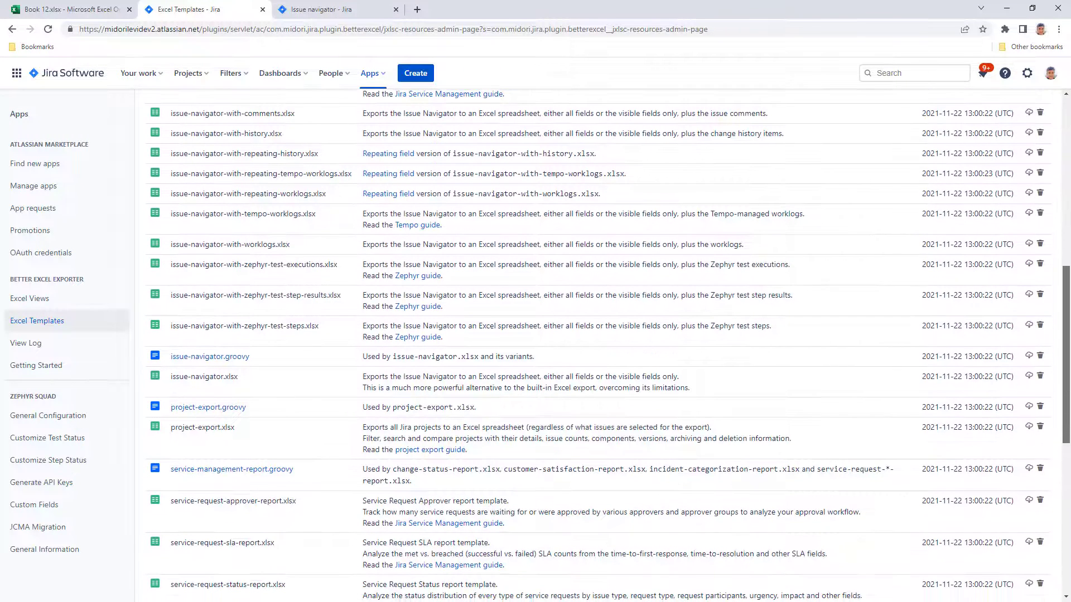
pyautogui.scroll(-6, 608, 346)
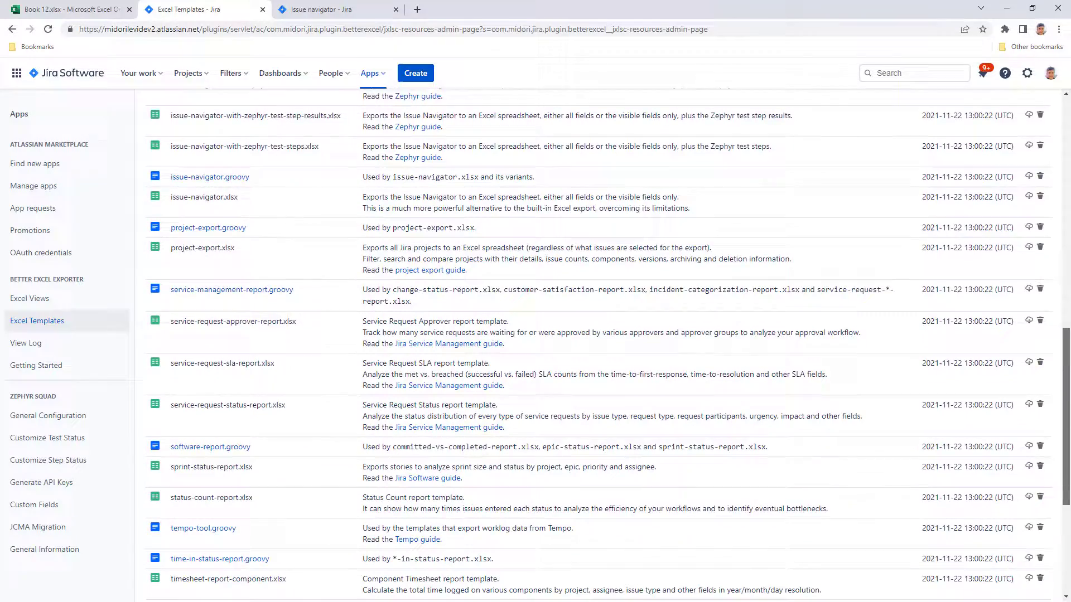
pyautogui.scroll(-1, 608, 346)
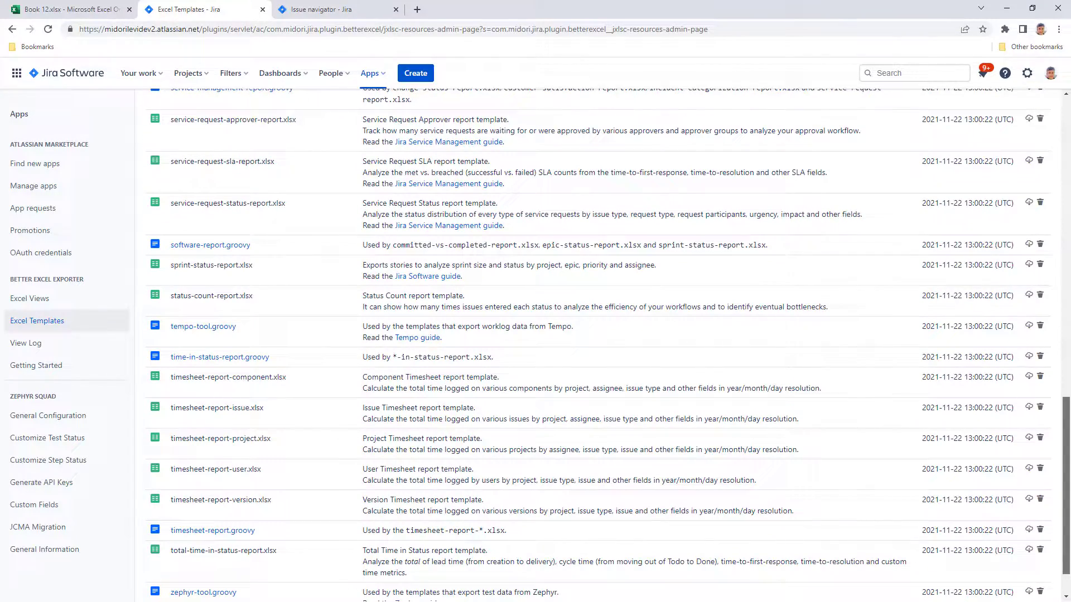
pyautogui.scroll(16, 1060, 147)
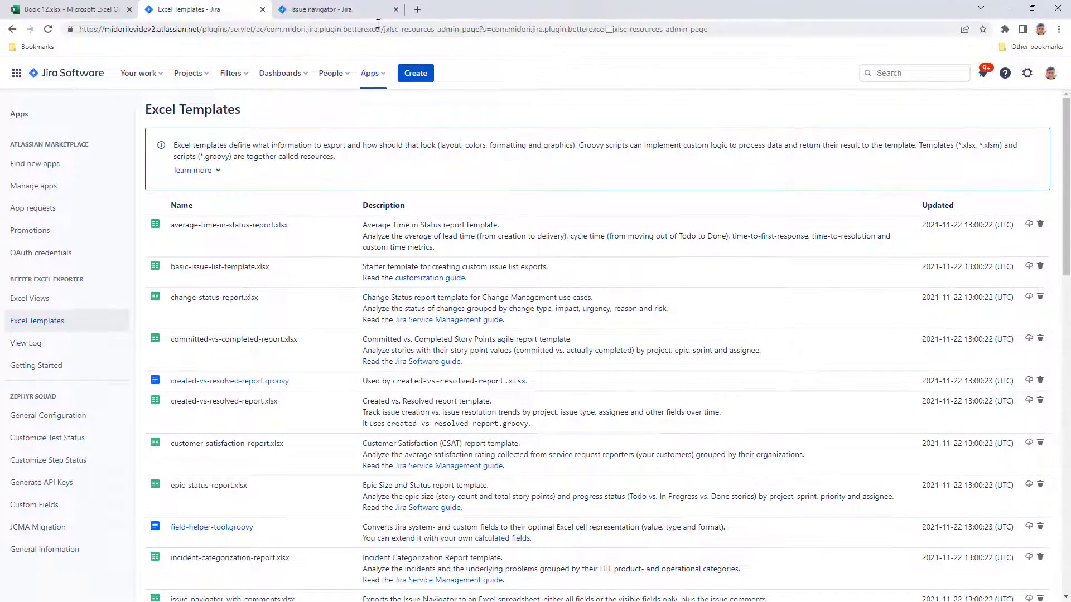
pyautogui.click(357, 10)
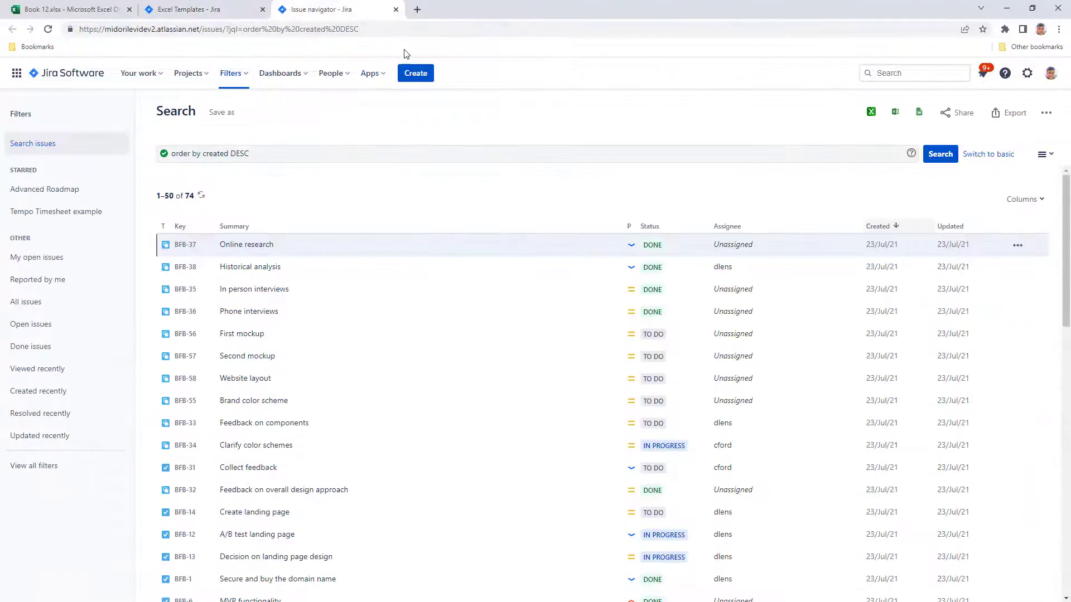
pyautogui.click(872, 115)
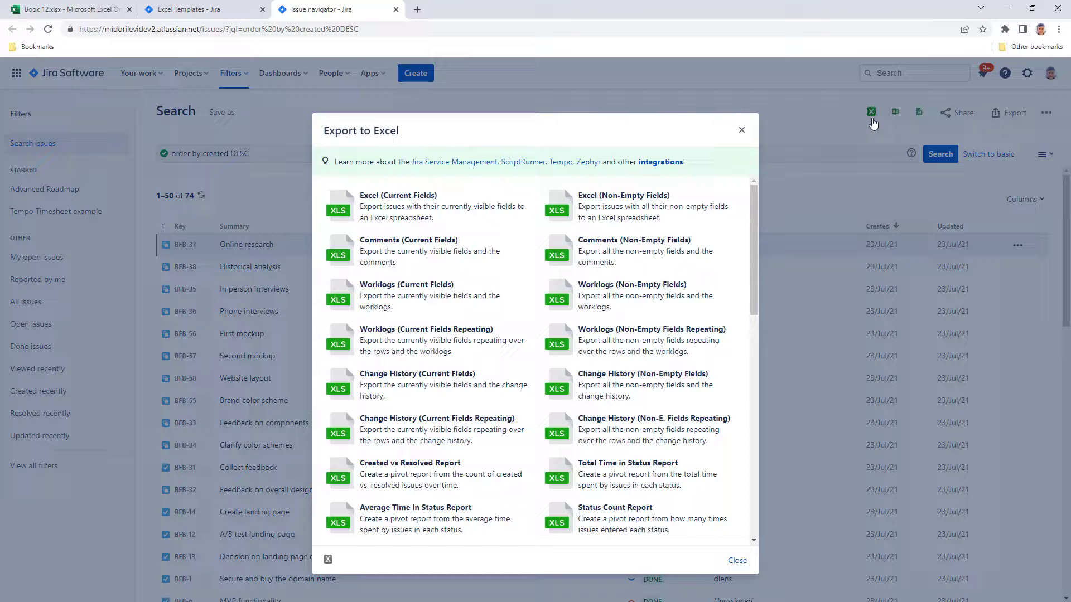
pyautogui.moveTo(753, 230); pyautogui.dragTo(758, 451)
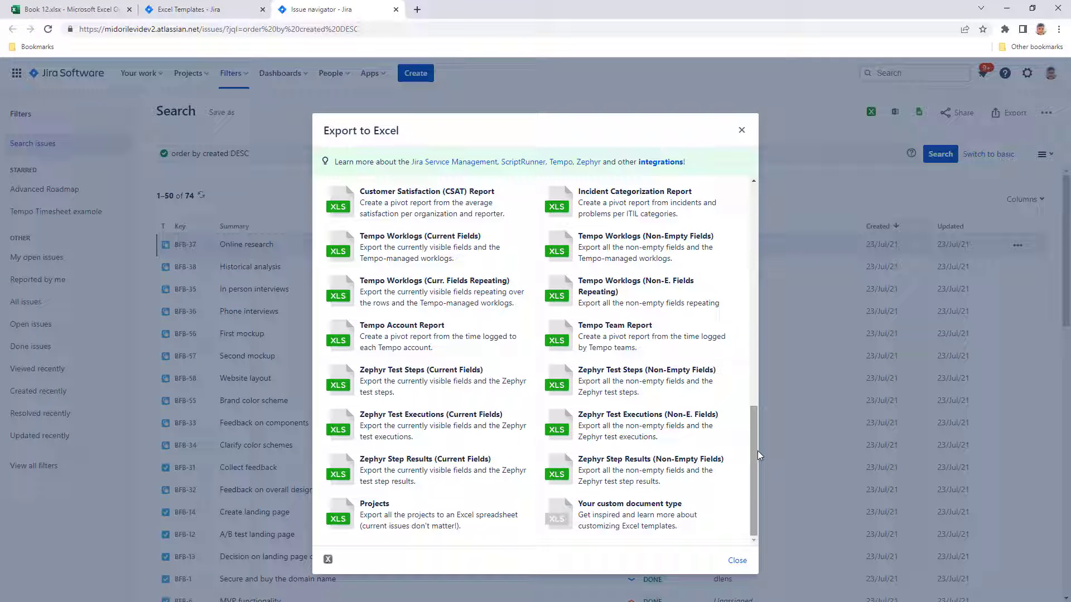
pyautogui.click(214, 17)
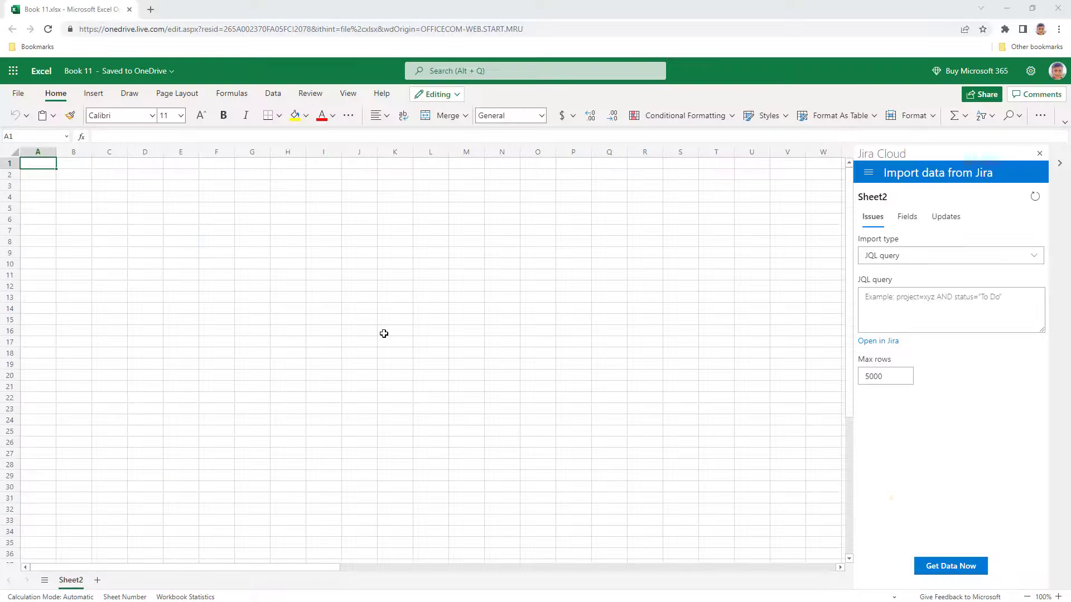
# Import the 32 issues of the Swarm 2.0 launch filter into Sheet2.
pyautogui.click(934, 264)
pyautogui.click(929, 291)
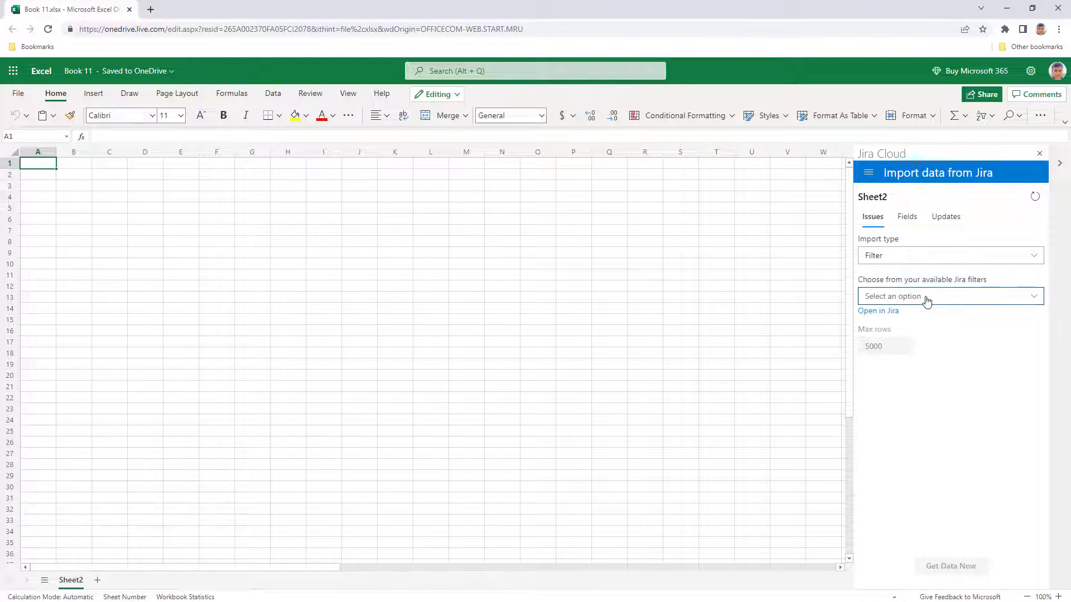
pyautogui.click(927, 300)
pyautogui.click(922, 361)
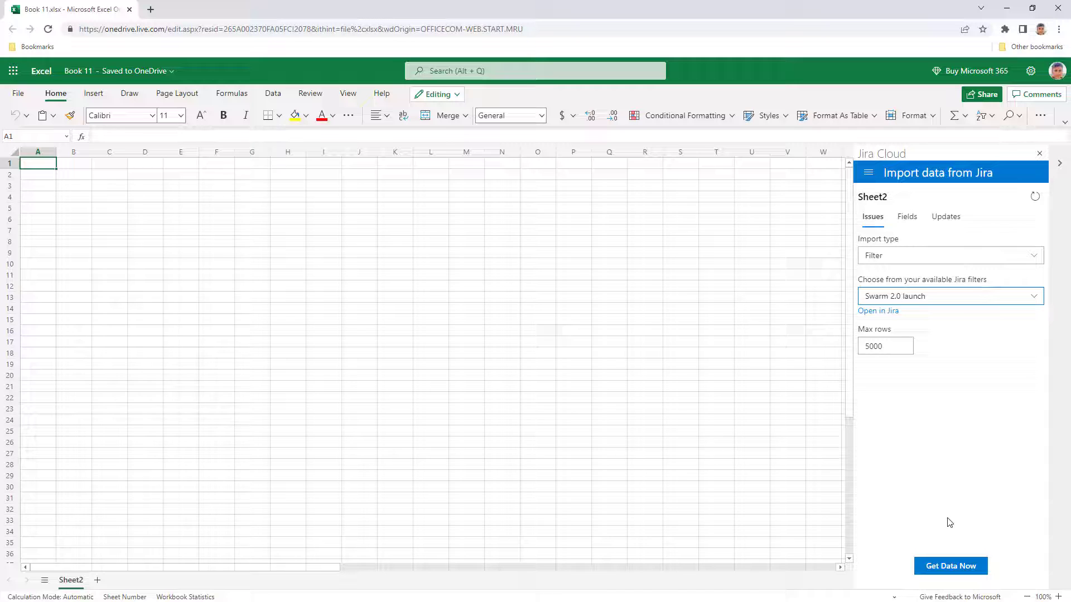
pyautogui.click(952, 567)
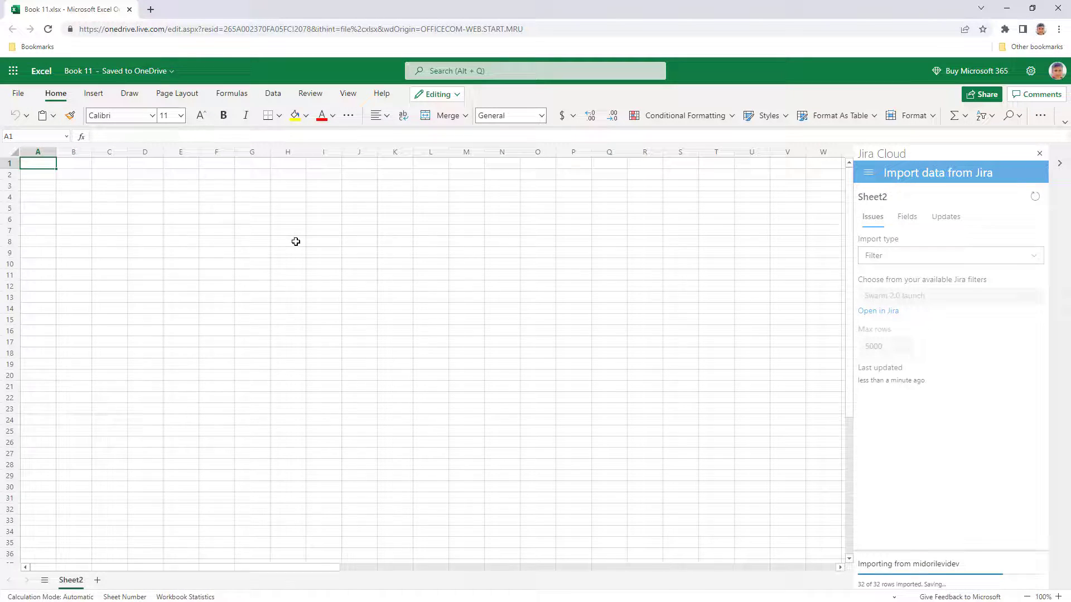
# Autofit the Updated column H and format it as 2012-03-14 style dates.
pyautogui.doubleClick(306, 152)
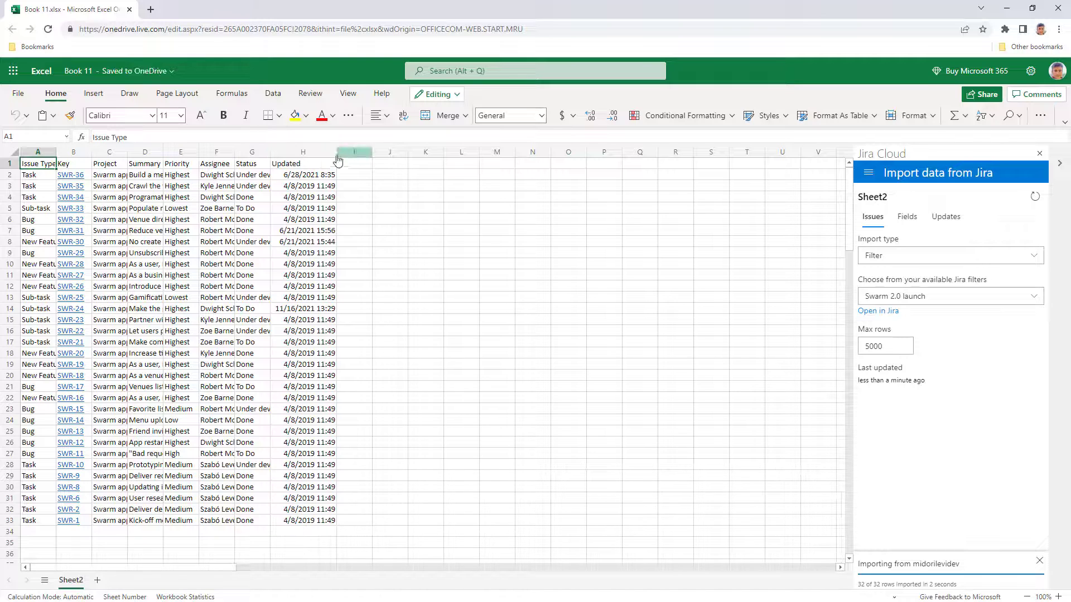
pyautogui.moveTo(328, 174); pyautogui.dragTo(329, 228)
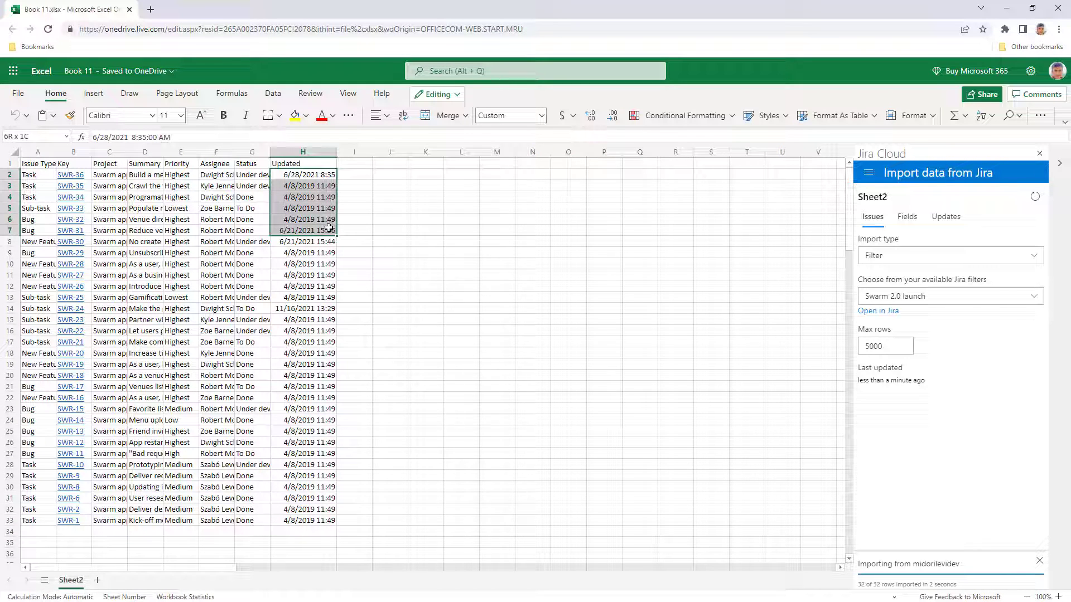
pyautogui.click(361, 185)
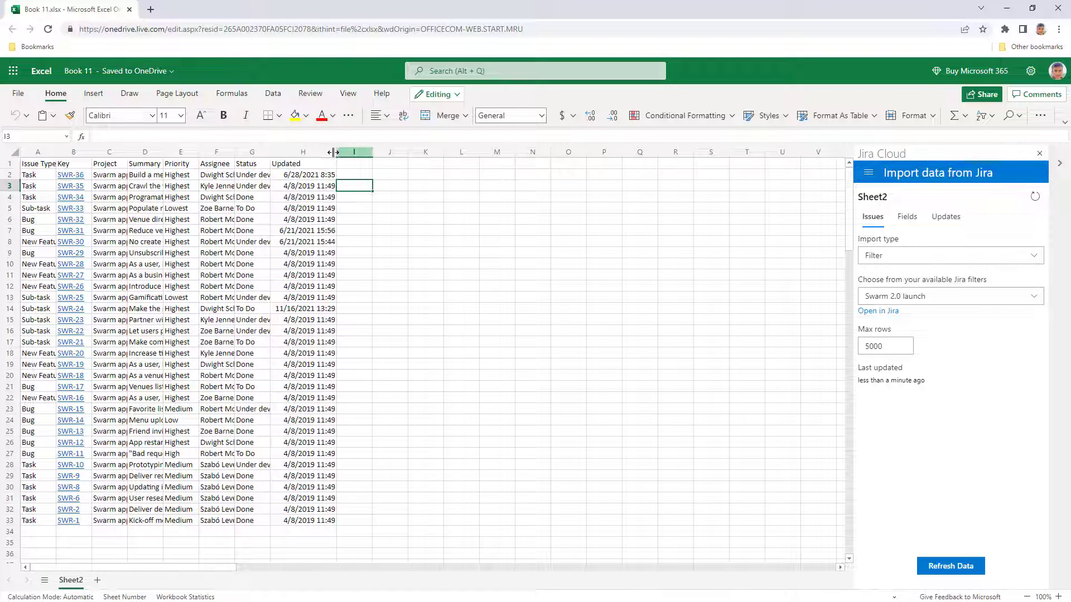
pyautogui.click(303, 152)
pyautogui.hotkey('shift', 'F10')
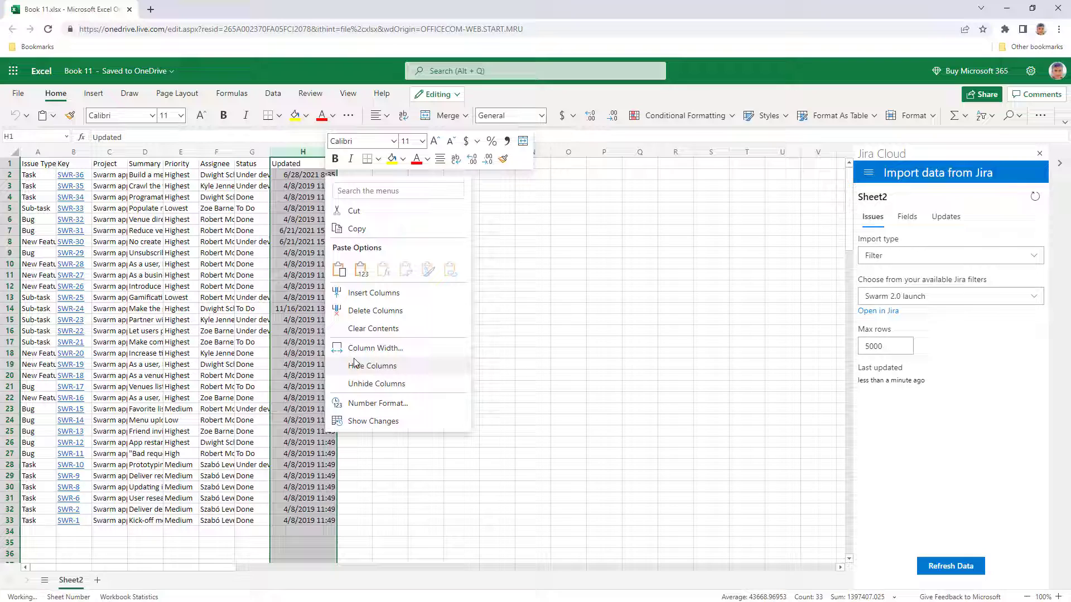
pyautogui.click(372, 403)
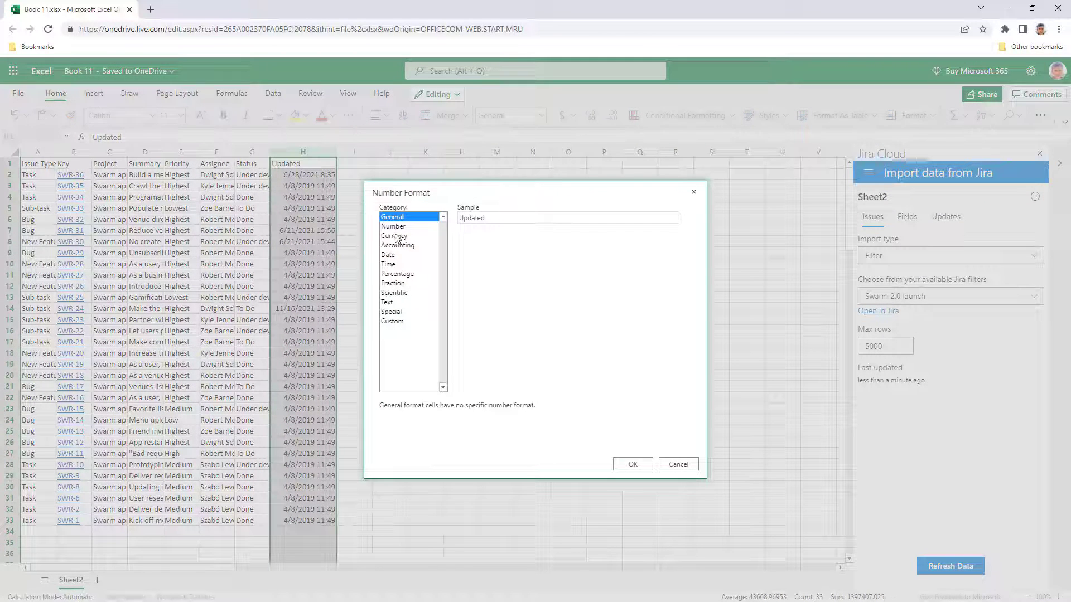
pyautogui.click(401, 255)
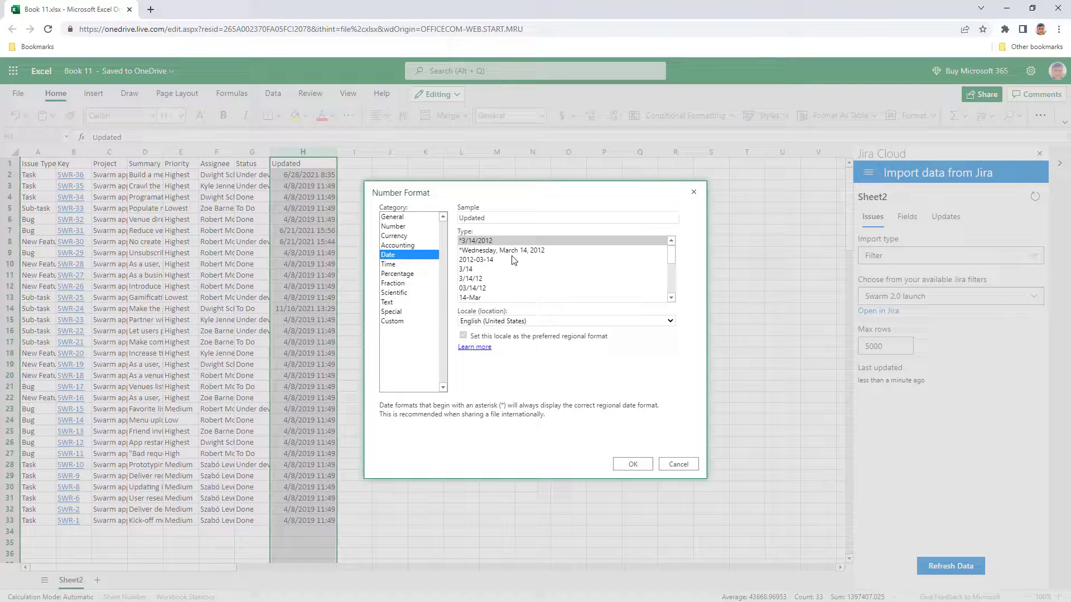
pyautogui.click(512, 260)
pyautogui.click(641, 464)
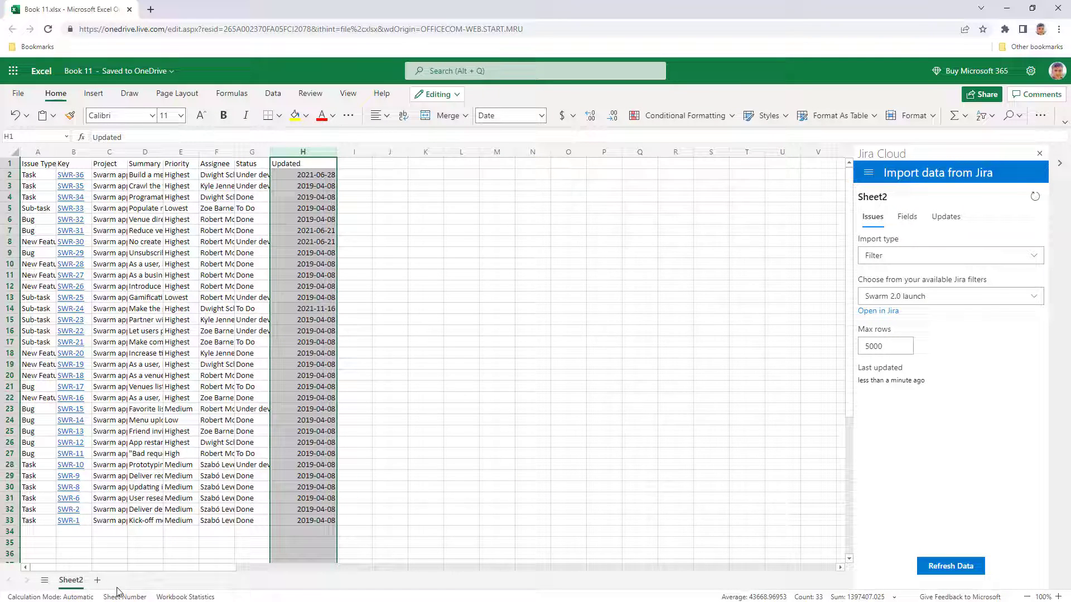
# Add a new Sheet1 and import the 32 Swarm 2.0 launch filter issues into it.
pyautogui.click(97, 581)
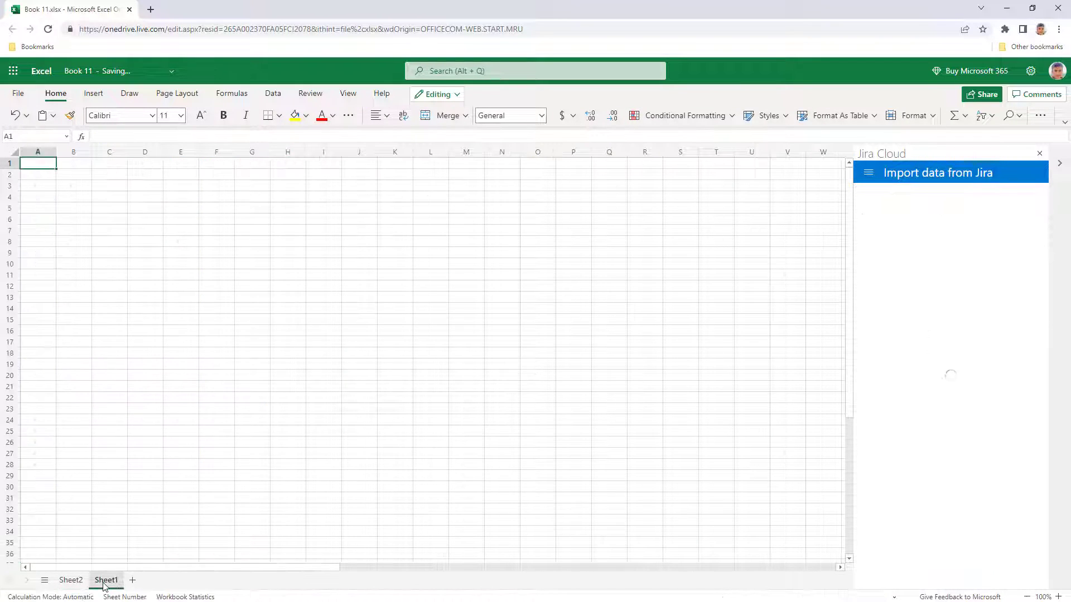
pyautogui.click(946, 258)
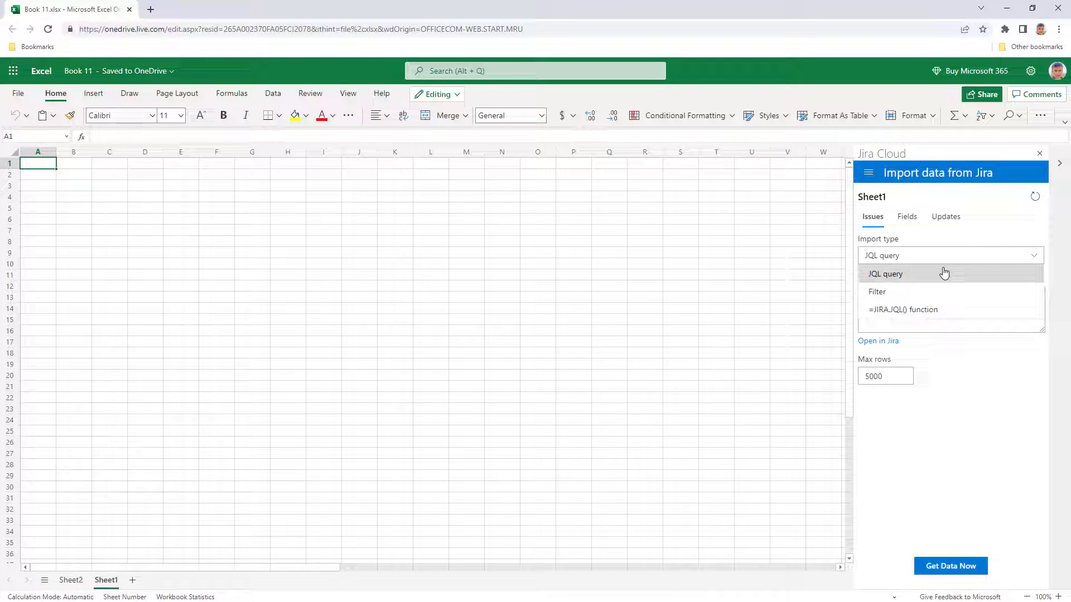
pyautogui.click(937, 292)
pyautogui.click(938, 297)
pyautogui.click(891, 361)
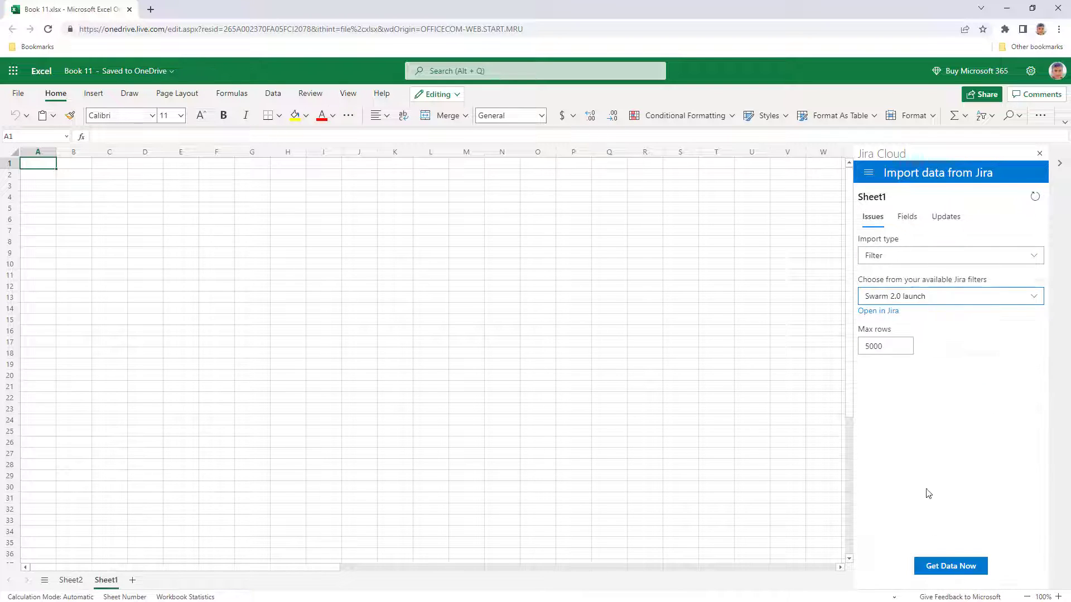
pyautogui.click(950, 566)
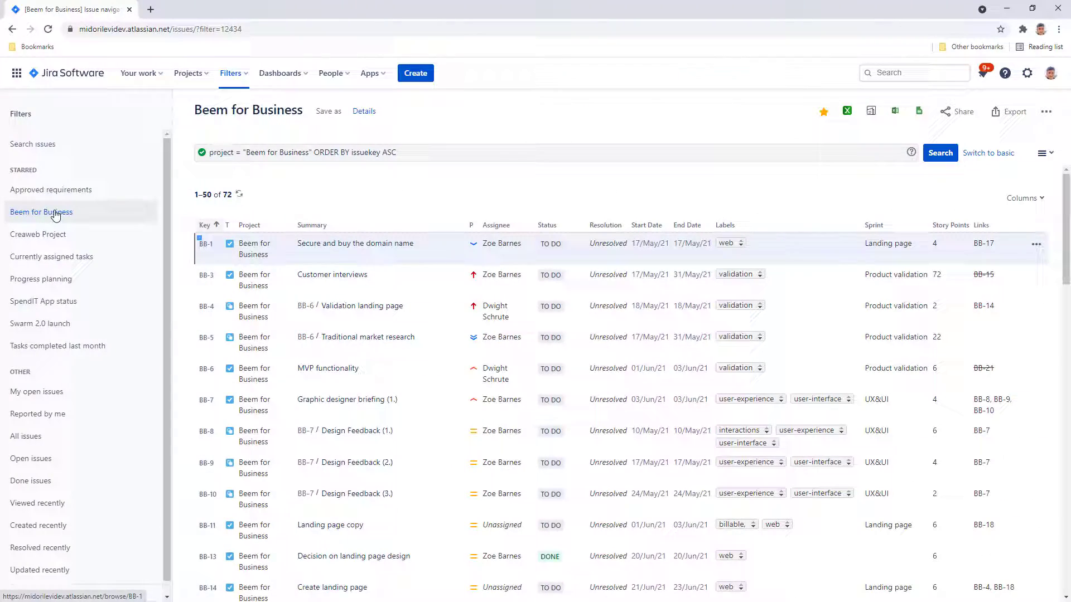
# Export the Beem for Business search with current fields to Excel and open the downloaded xlsx.
pyautogui.click(849, 116)
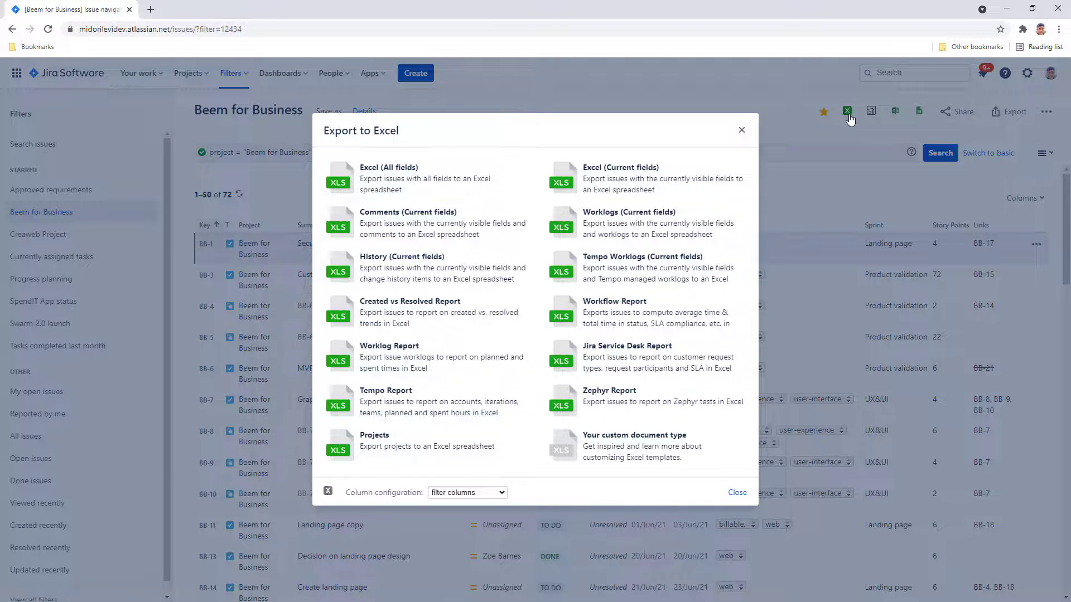
pyautogui.click(649, 181)
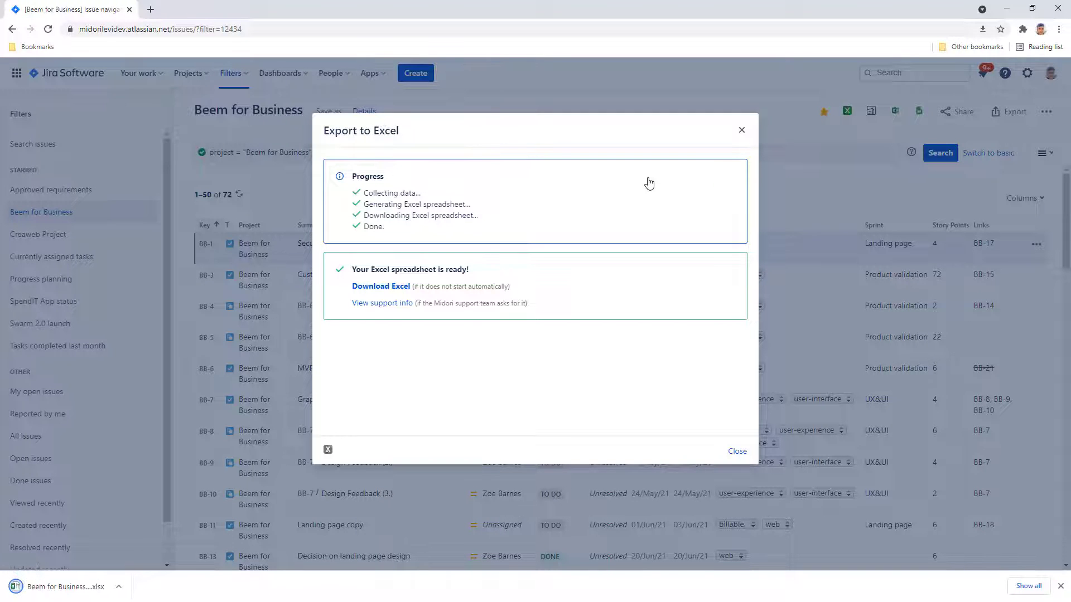
pyautogui.click(52, 591)
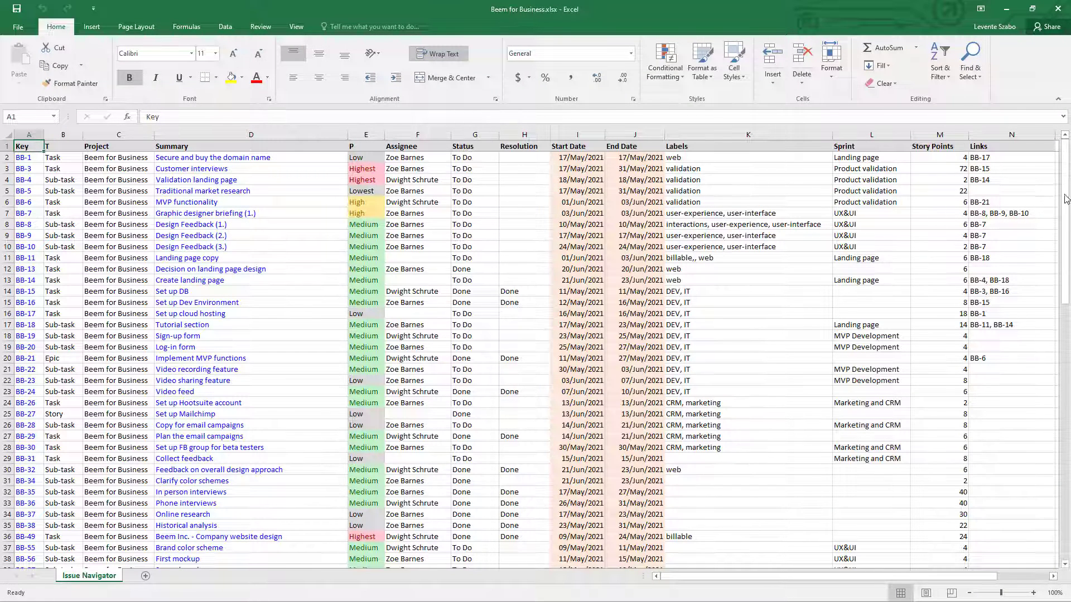
# Inspect the COUNTA issue-count formula in A74, then view the Created Vs. Resolved and Creations charts.
pyautogui.moveTo(1066, 194); pyautogui.dragTo(1058, 397)
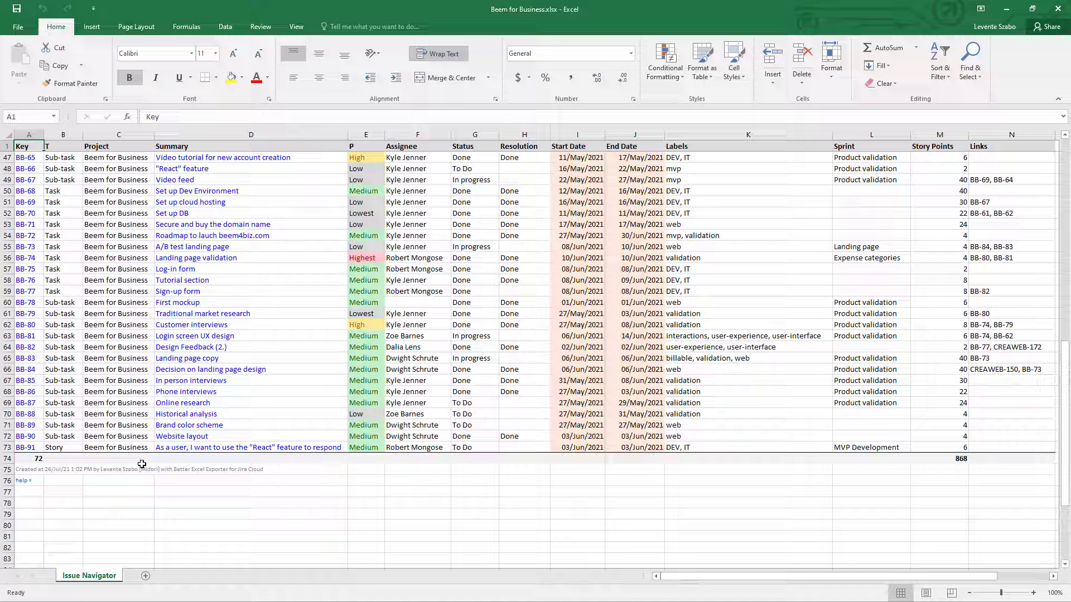
pyautogui.doubleClick(28, 460)
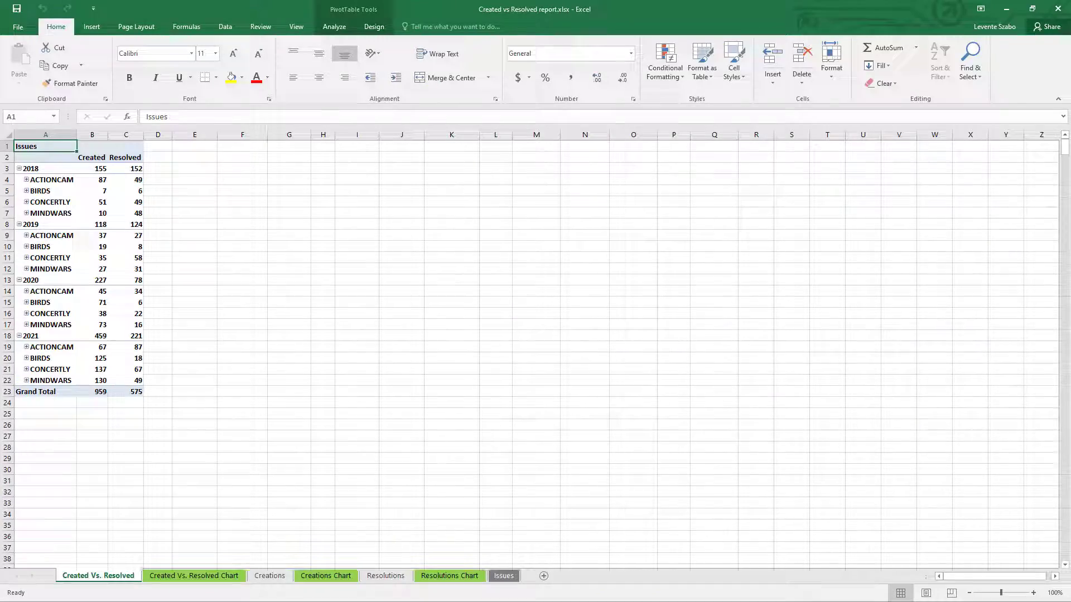
pyautogui.hotkey('ctrl', 'pagedown')
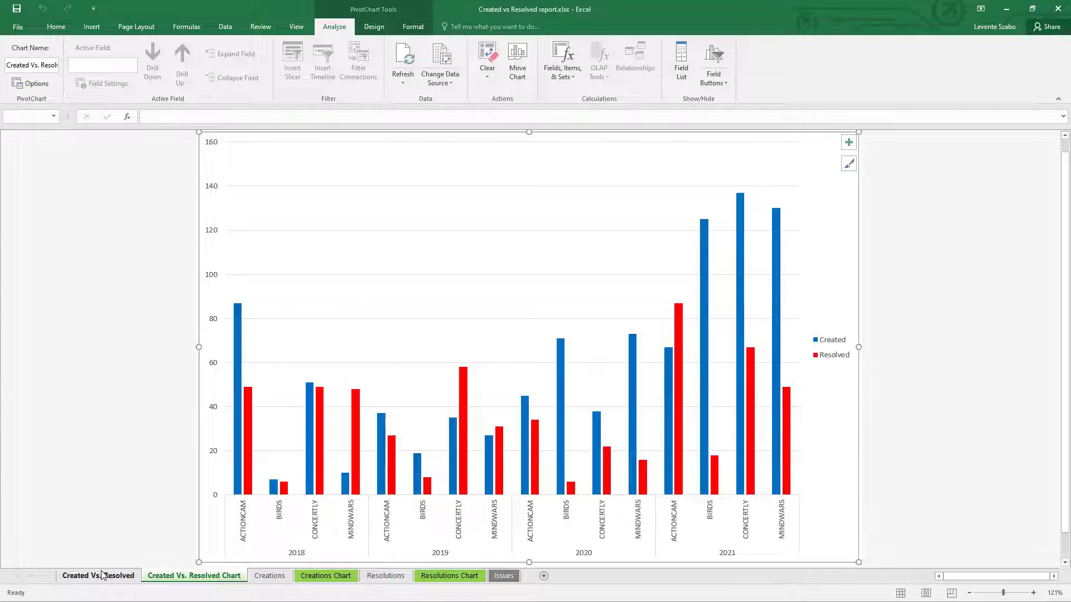
pyautogui.click(325, 577)
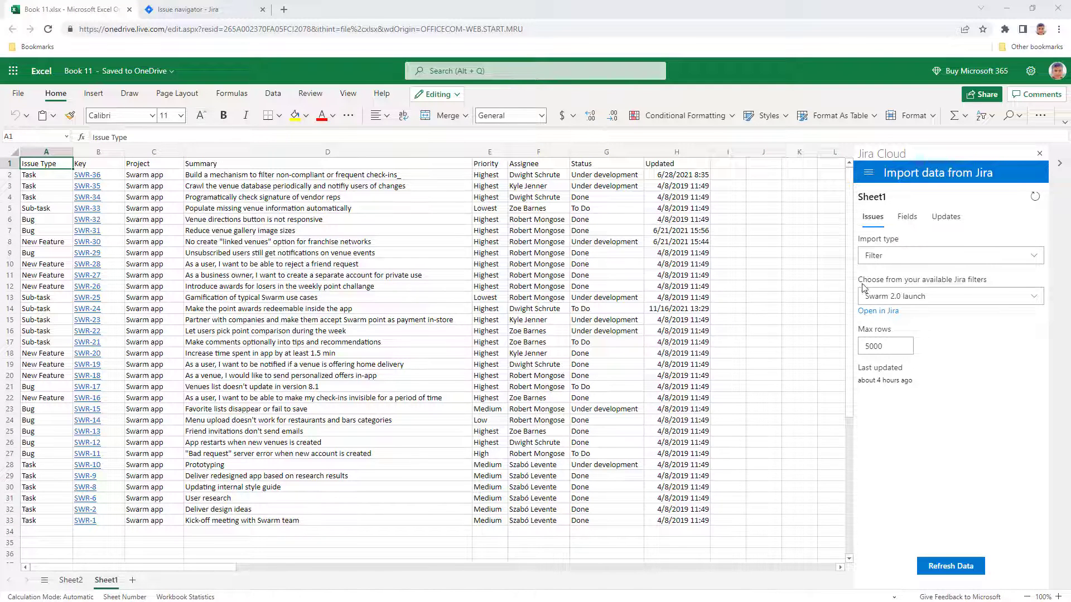
# Keep the Filter import type and review its 8 imported fields, then return to Jira's issue search.
pyautogui.click(901, 258)
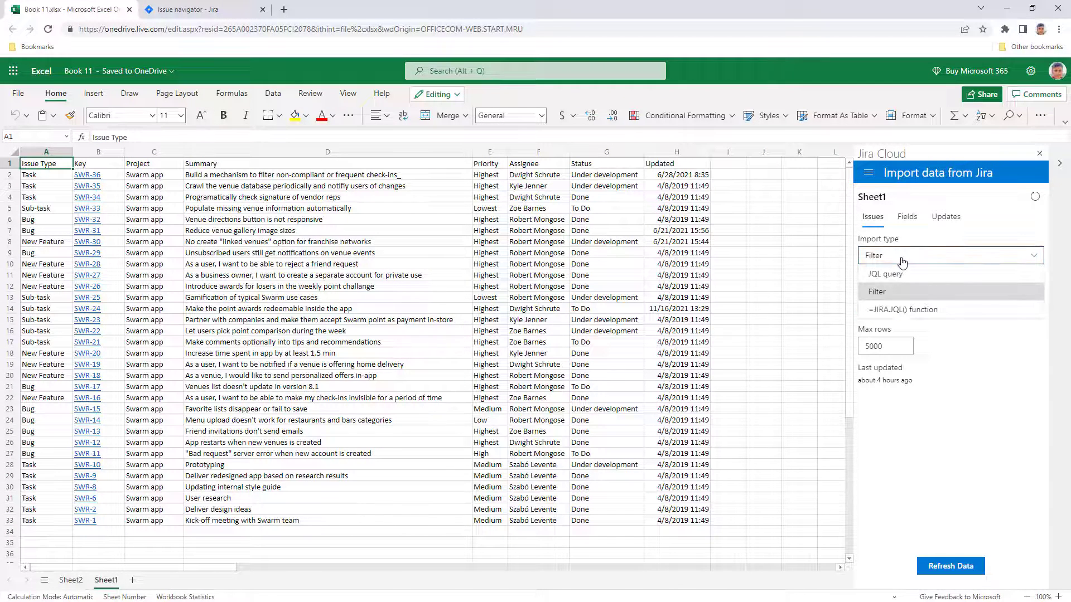
pyautogui.click(904, 292)
pyautogui.click(909, 219)
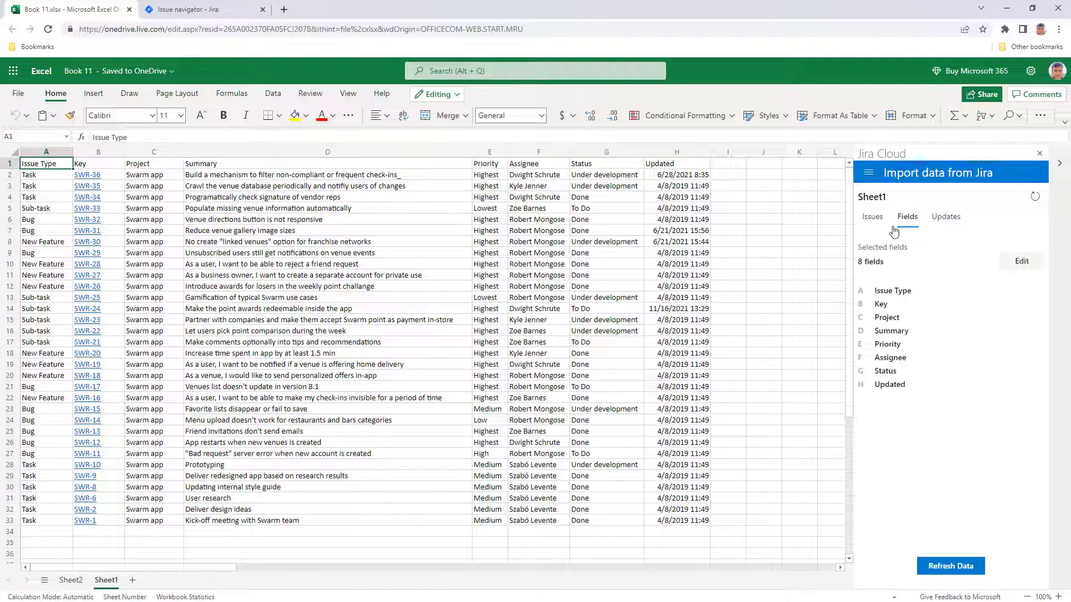
pyautogui.click(873, 217)
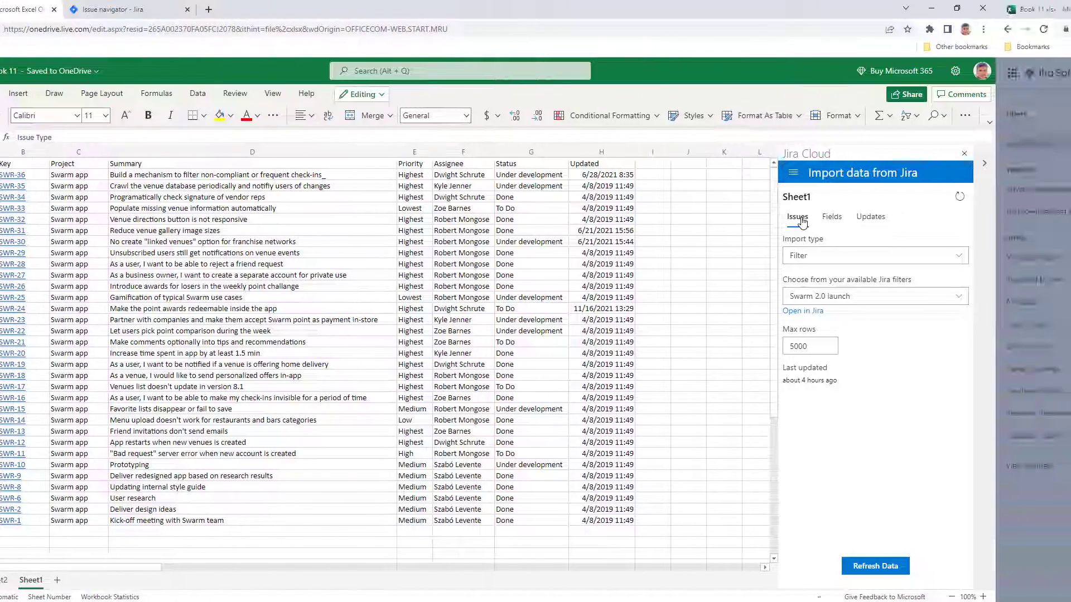
pyautogui.click(193, 10)
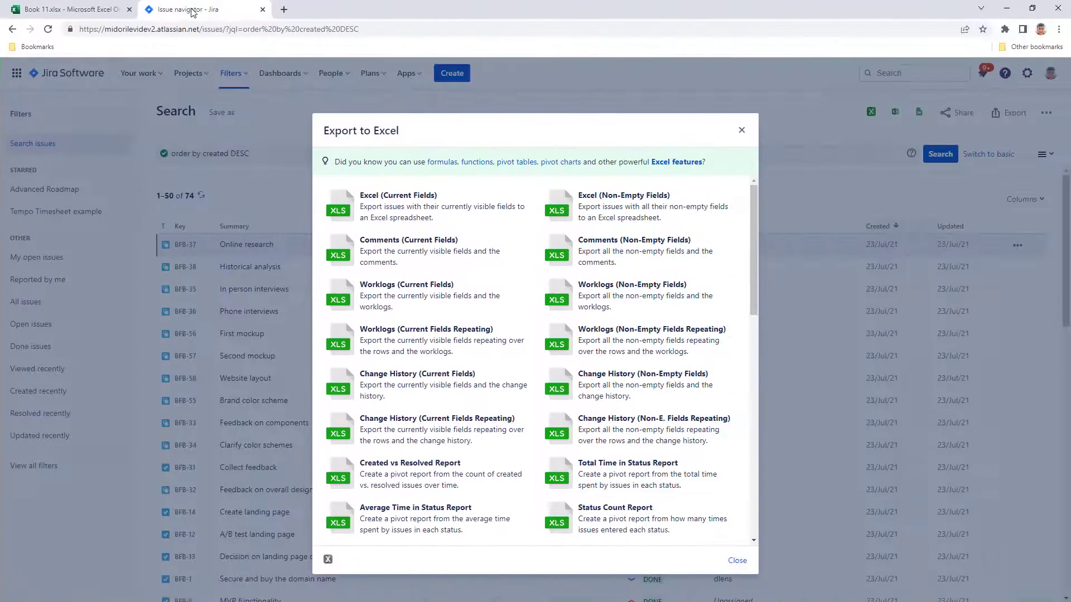
# Export the search results to Excel using the Comments (Current Fields) template.
pyautogui.click(483, 262)
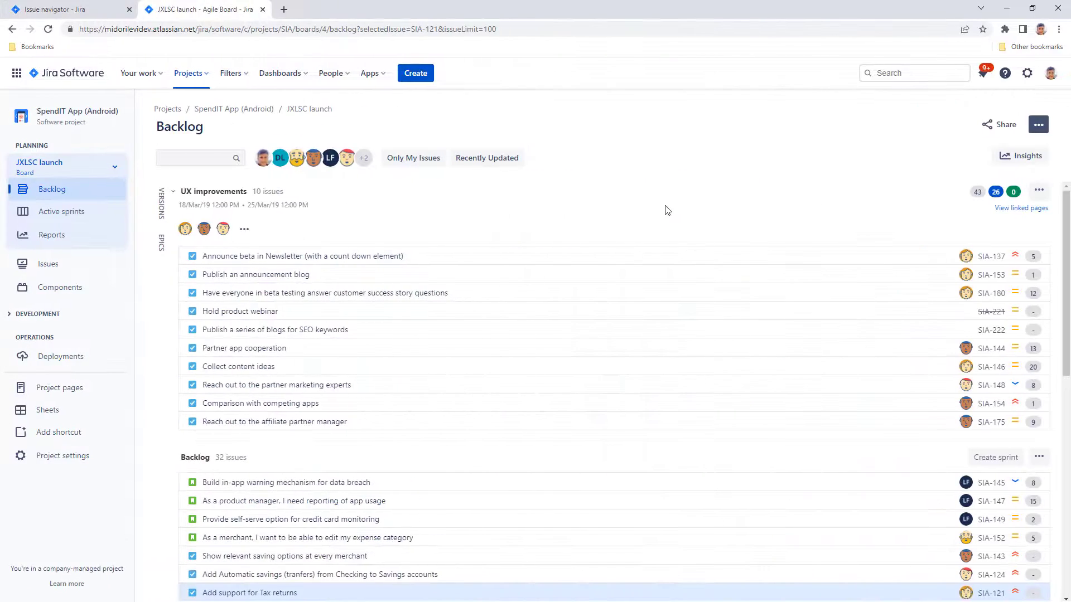
# Check the Excel export options in the backlog, UX improvements sprint and active sprint menus.
pyautogui.click(1039, 126)
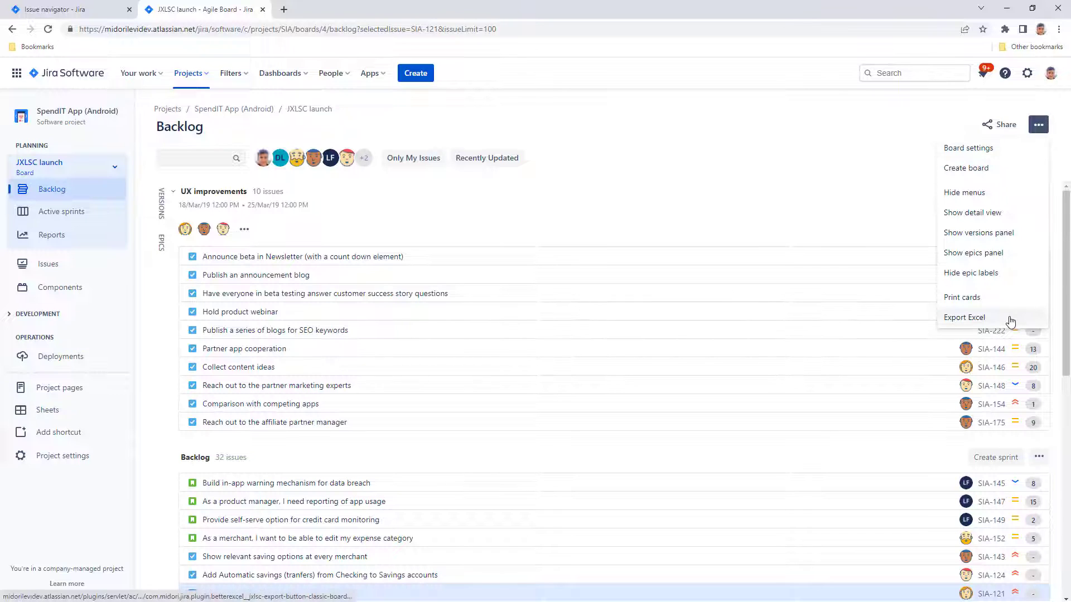
pyautogui.click(1014, 231)
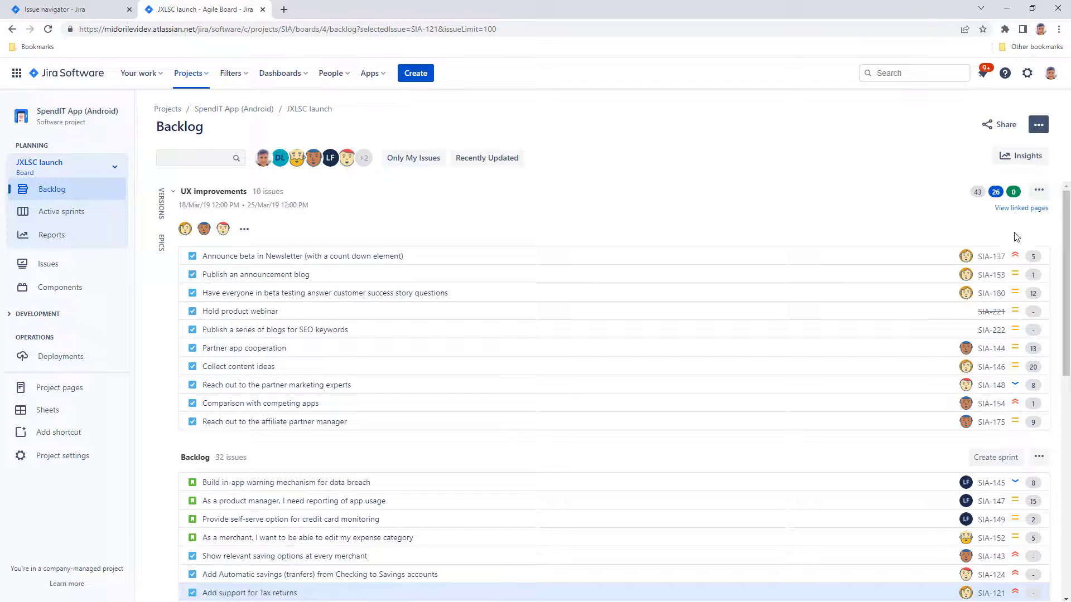
pyautogui.click(1037, 193)
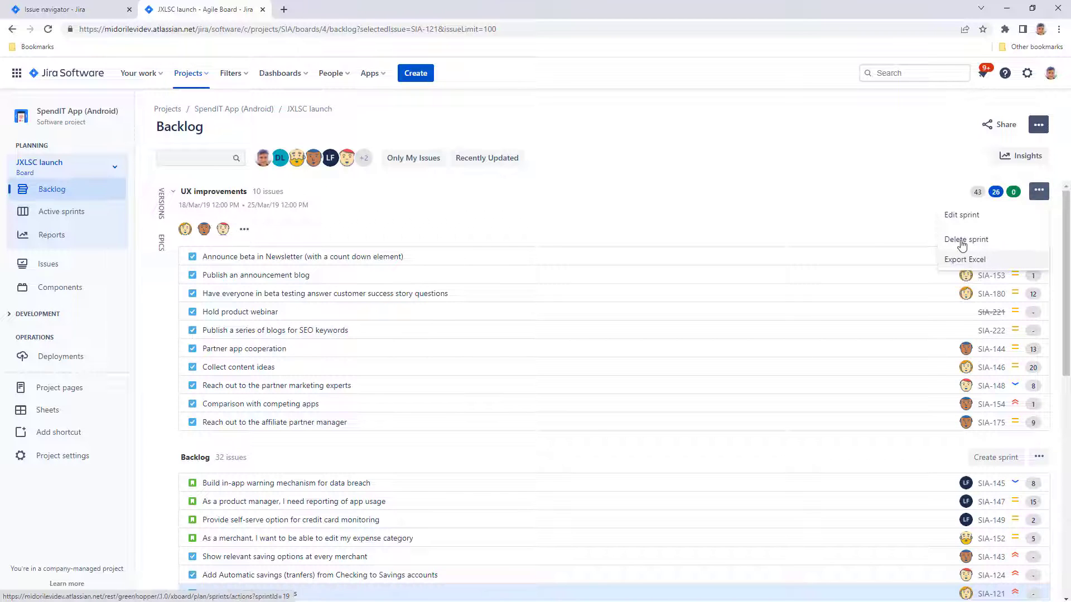
pyautogui.click(926, 223)
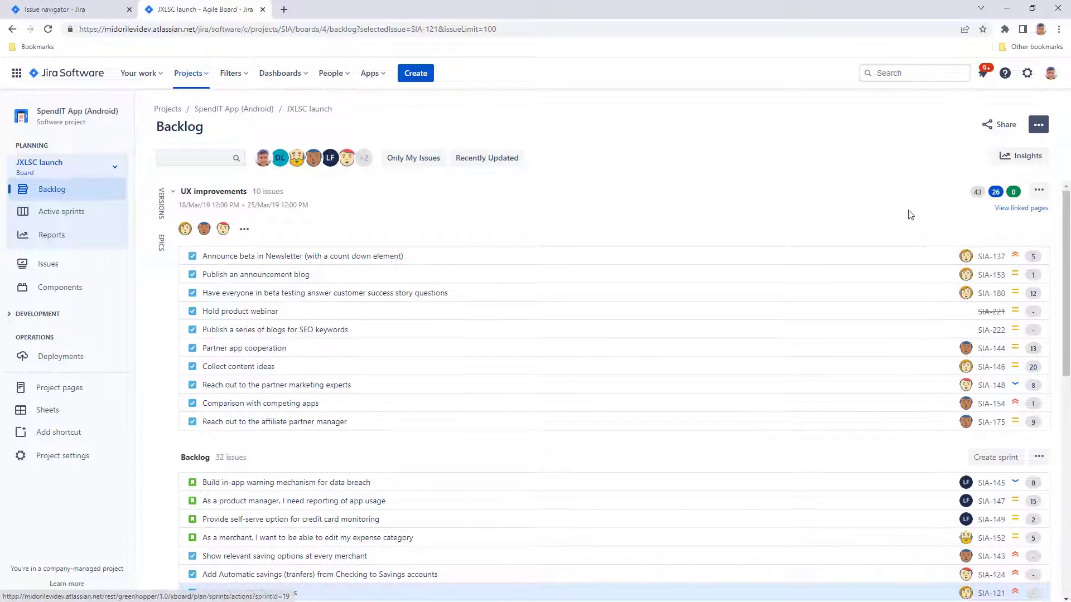
pyautogui.click(55, 219)
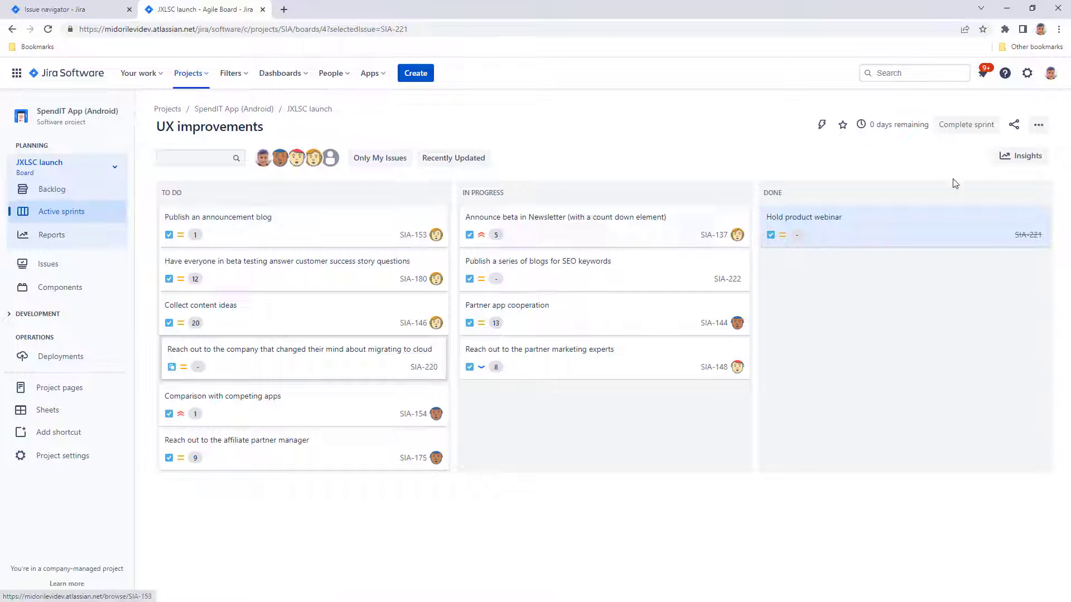
pyautogui.click(1038, 125)
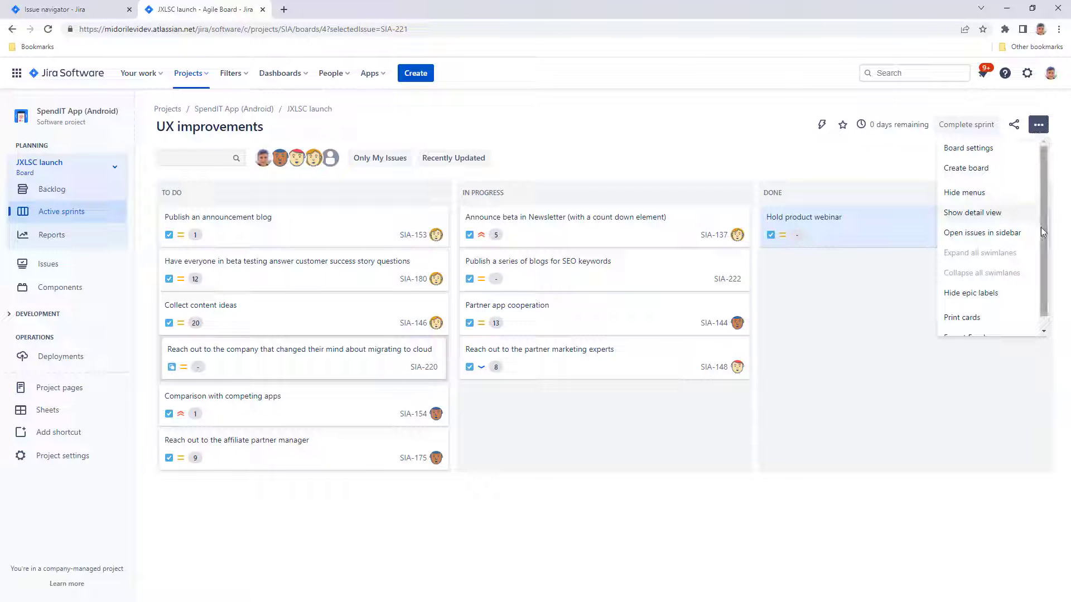
pyautogui.scroll(-1, 977, 214)
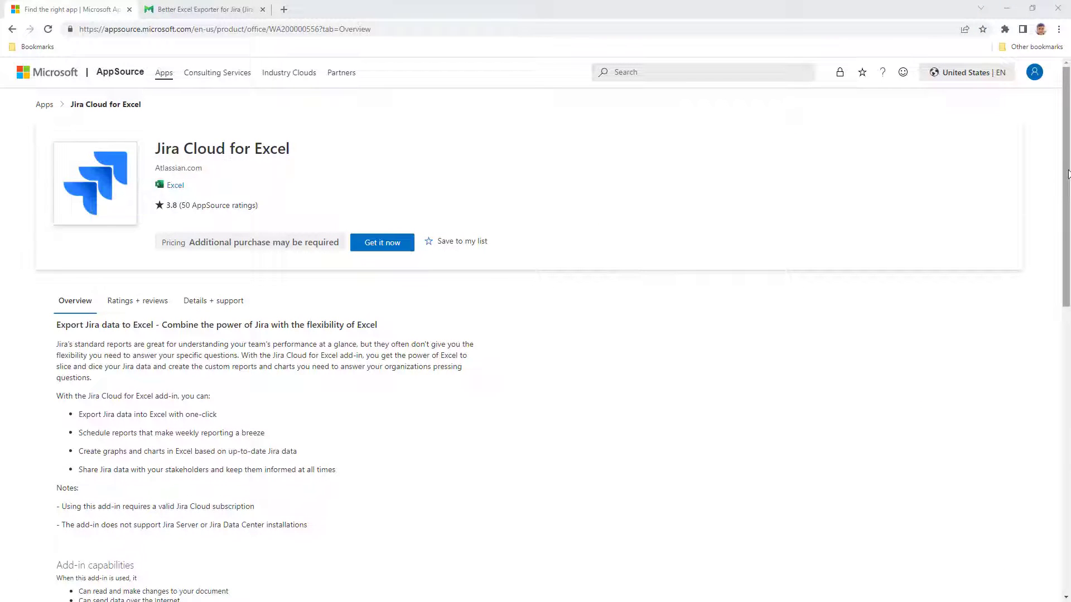
# Scroll the Jira Cloud for Excel listing, then switch to the Better Excel Exporter page.
pyautogui.moveTo(1067, 179)
pyautogui.mouseDown()
pyautogui.moveTo(1066, 359)
pyautogui.moveTo(1056, 168)
pyautogui.mouseUp()
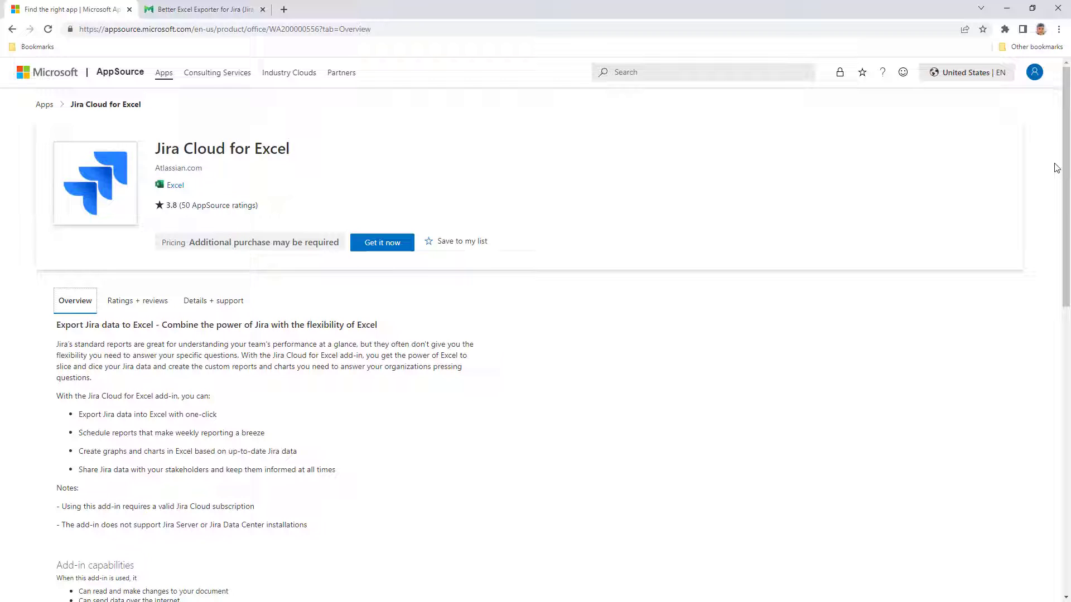
pyautogui.hotkey('ctrl', 'Tab')
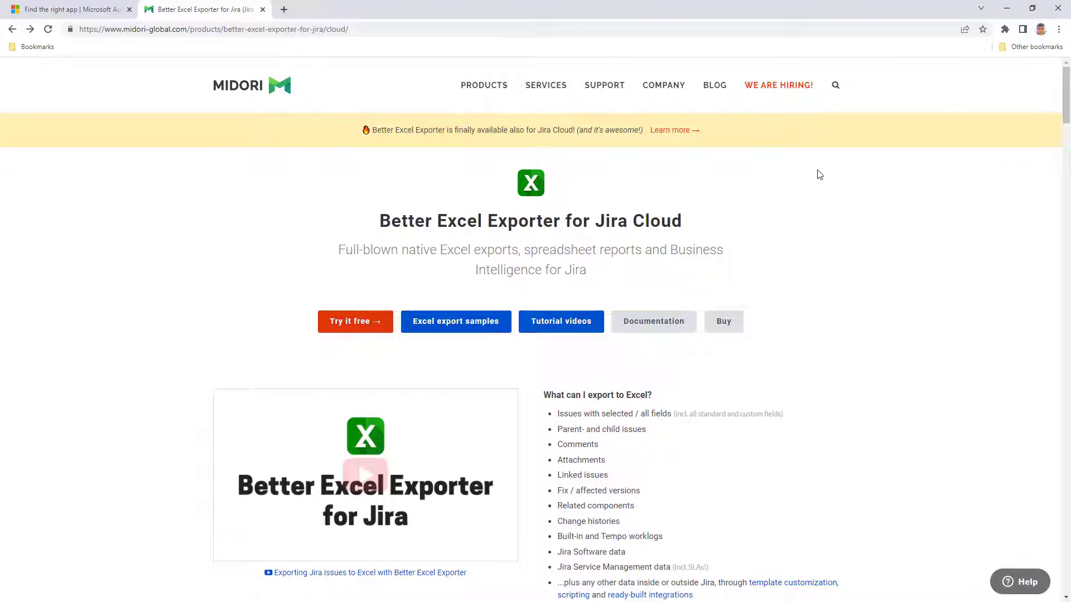
# Scroll to the integrations and browse the Tempo Timesheets Excel report samples.
pyautogui.moveTo(1066, 111); pyautogui.dragTo(1062, 357)
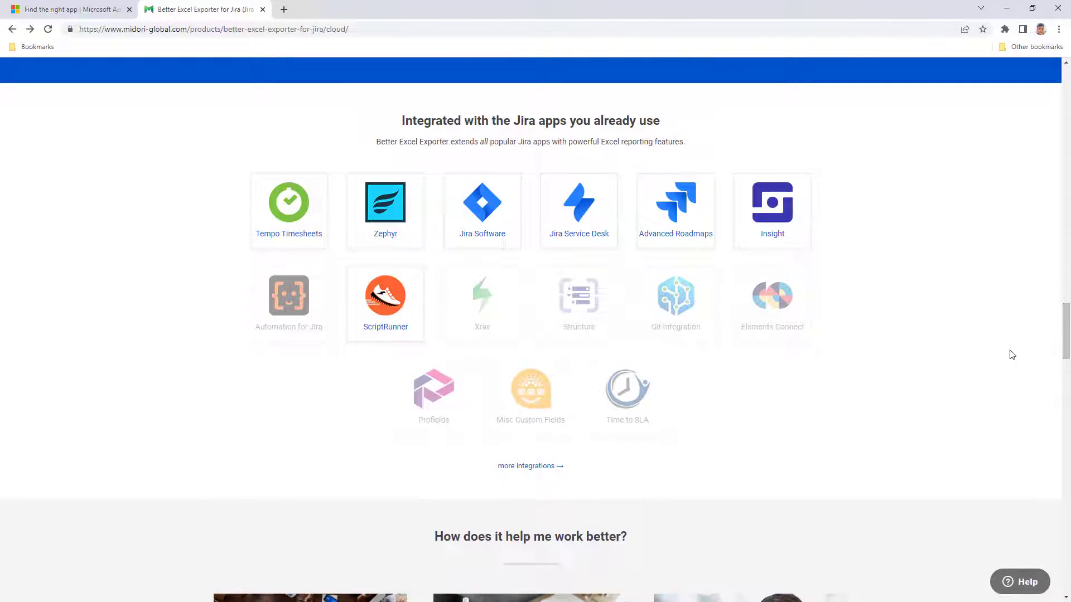
pyautogui.click(285, 217)
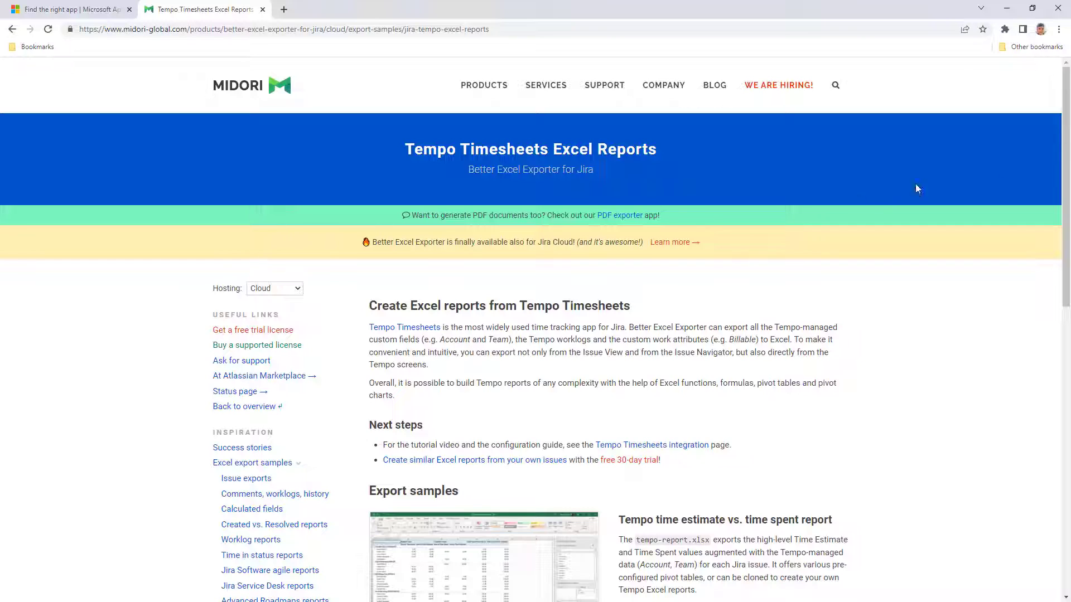
pyautogui.moveTo(1068, 152); pyautogui.dragTo(1065, 178)
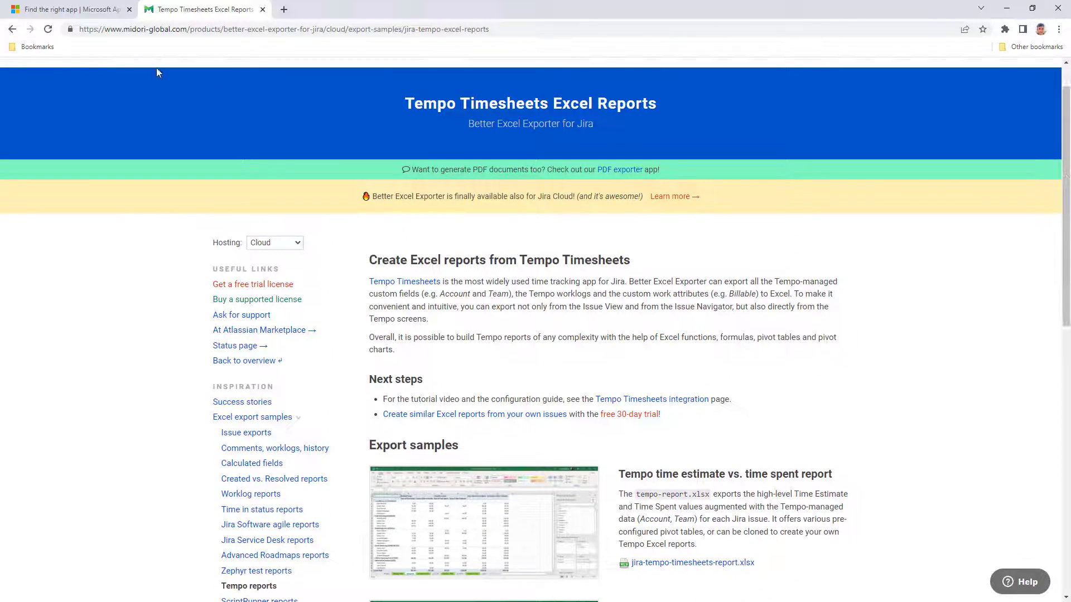
# Browse the Zephyr test Excel report samples, then go back to the Better Excel Exporter page.
pyautogui.click(12, 29)
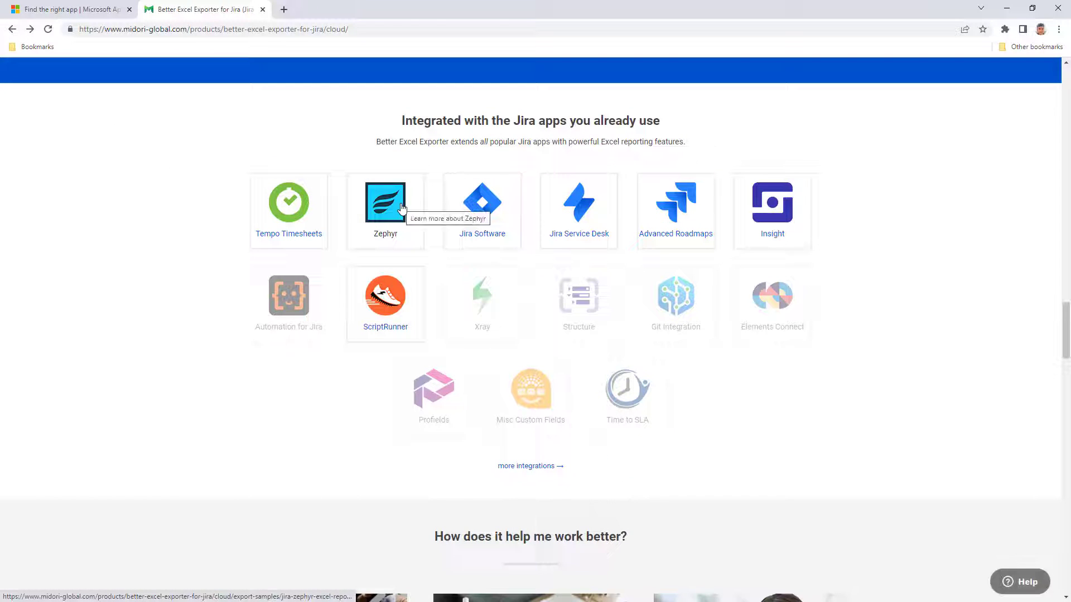
pyautogui.click(402, 209)
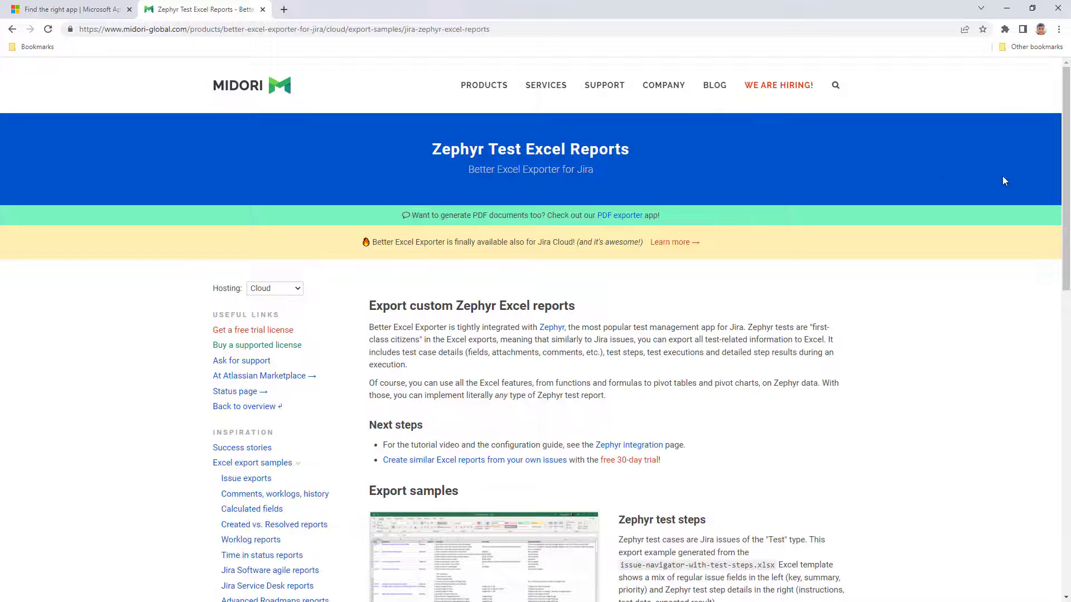
pyautogui.scroll(-7, 1047, 196)
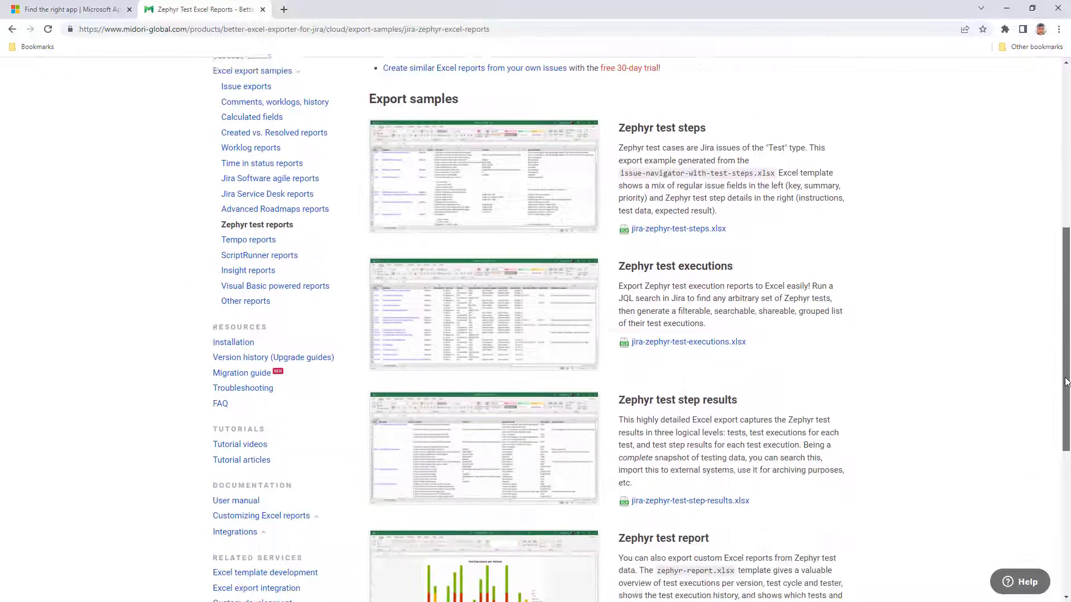
pyautogui.click(11, 32)
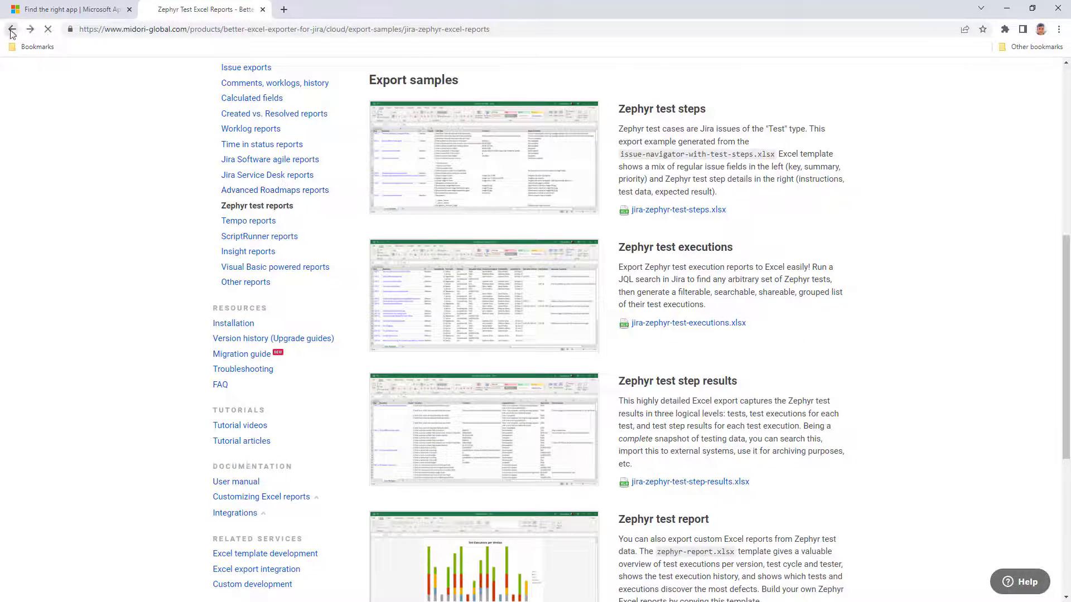